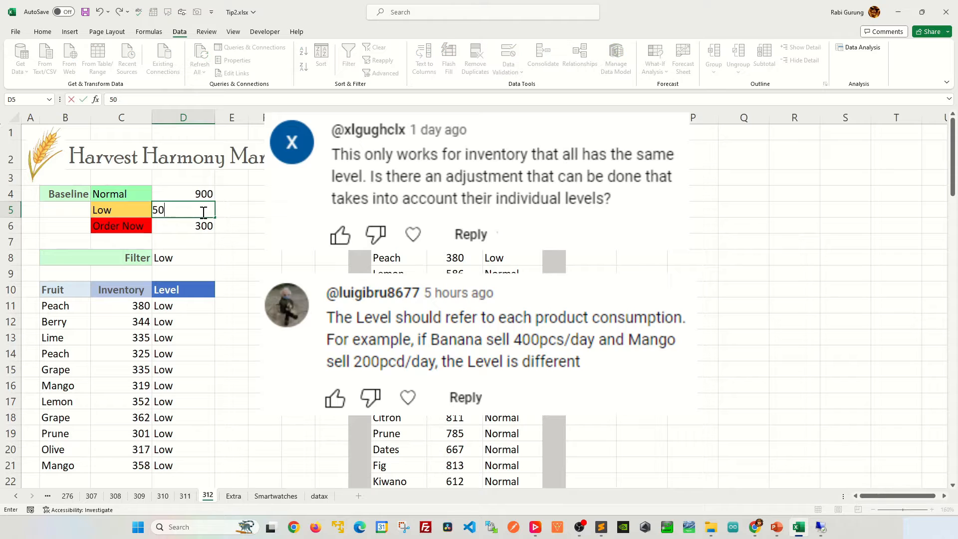
# Set the Low baseline to 50 and switch to sheet 317
pyautogui.press('Return')
pyautogui.click(212, 259)
pyautogui.click(219, 260)
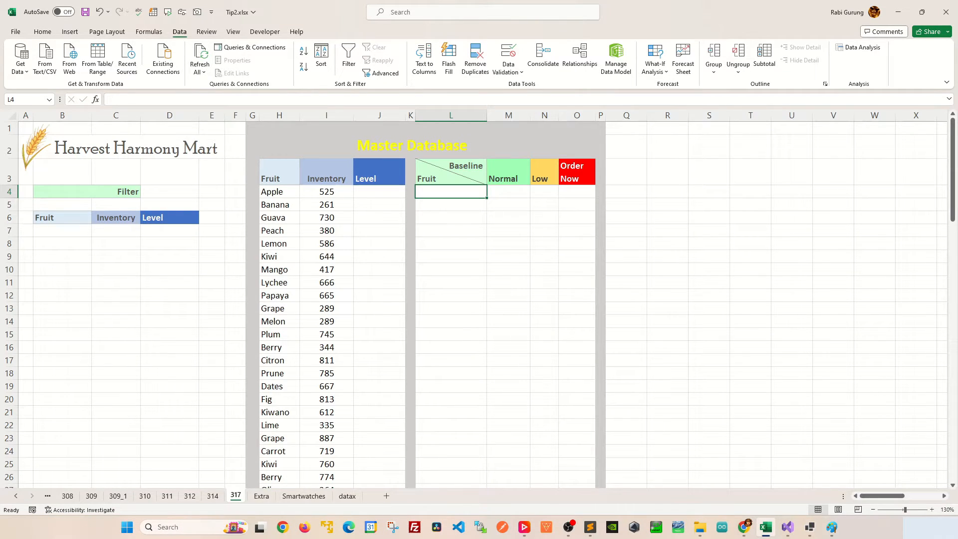
# Examine the master database fruit list and the empty baseline table beside it
pyautogui.moveTo(279, 172); pyautogui.dragTo(379, 321)
pyautogui.scroll(-9, 379, 321)
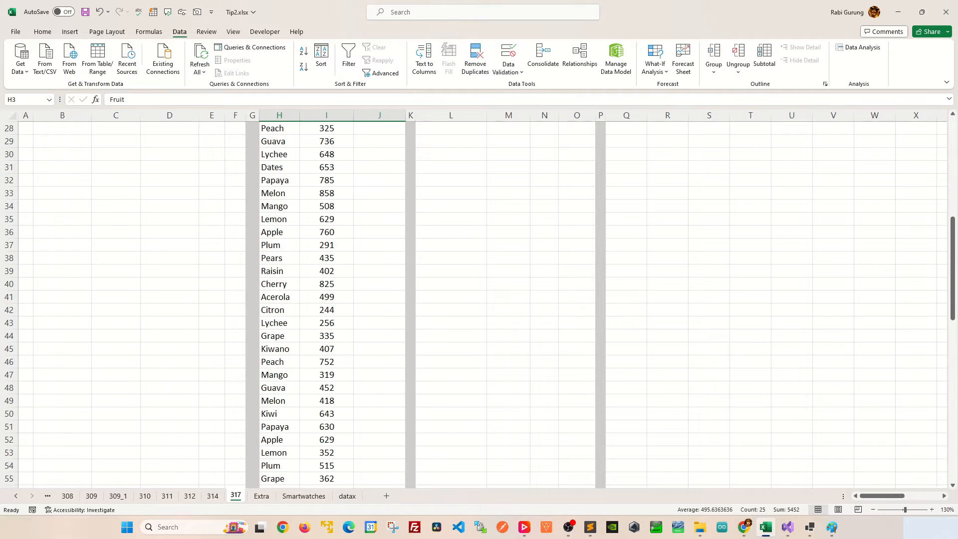
pyautogui.scroll(-6, 379, 321)
pyautogui.scroll(15, 379, 321)
pyautogui.click(451, 244)
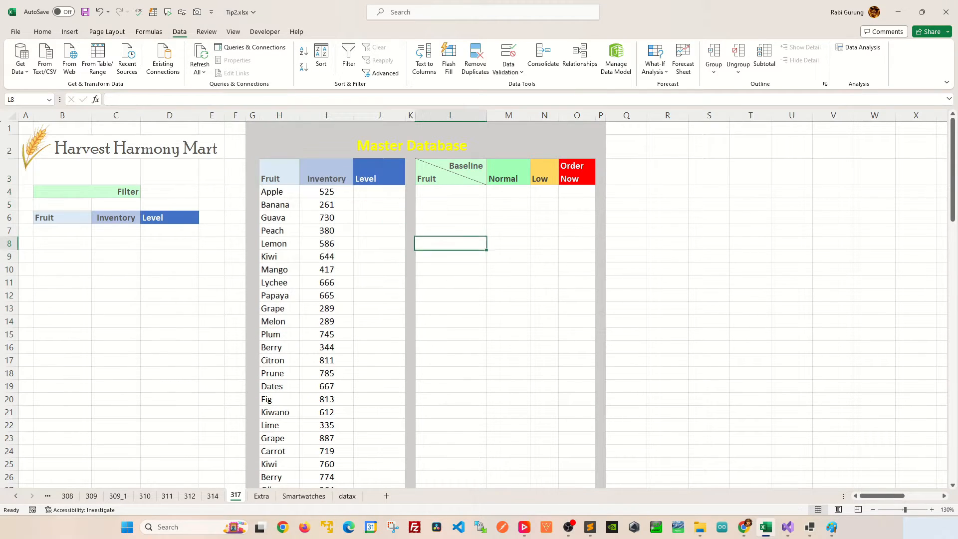
pyautogui.moveTo(450, 172); pyautogui.dragTo(579, 374)
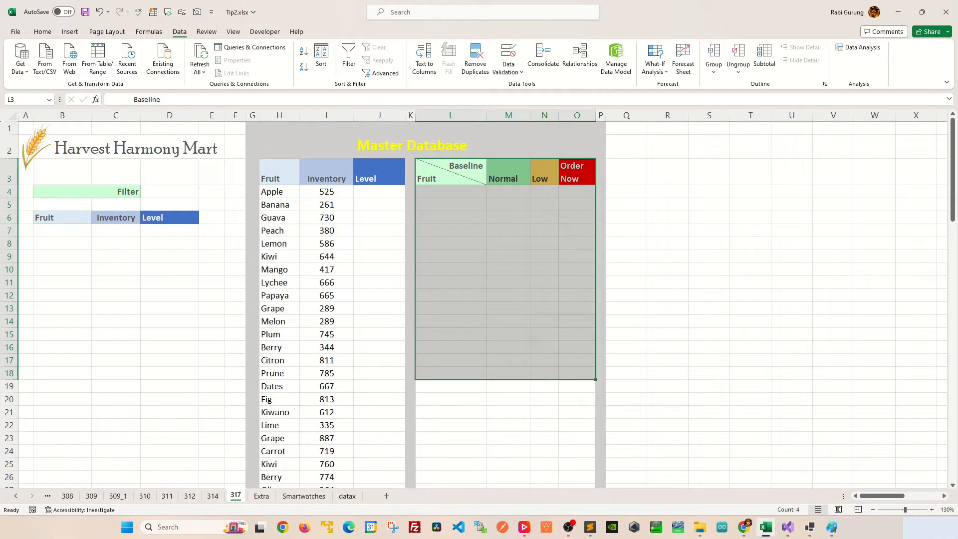
pyautogui.click(450, 217)
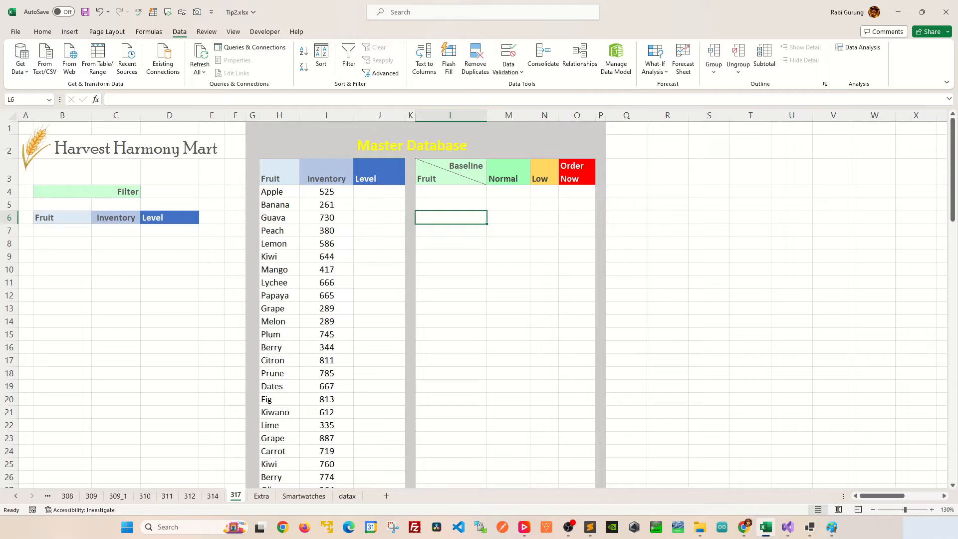
pyautogui.click(451, 192)
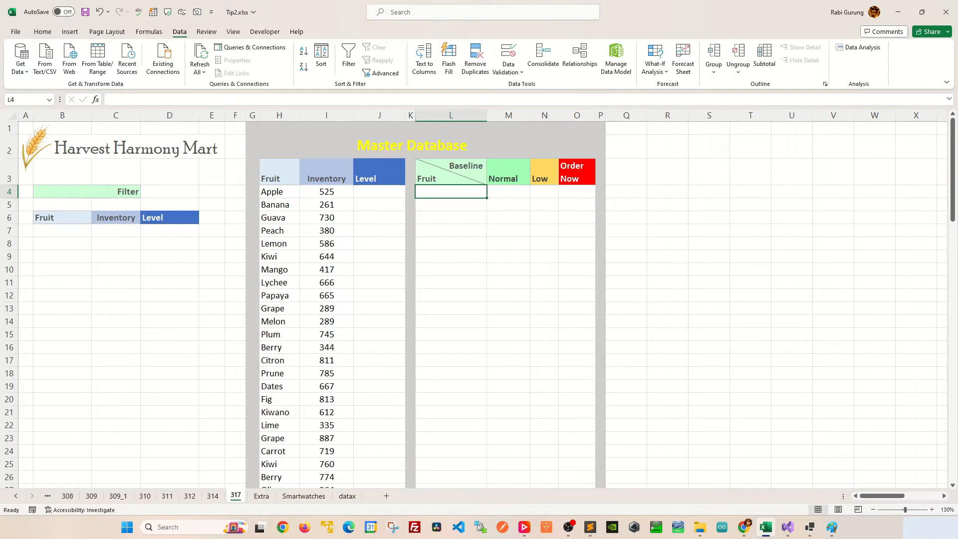
# In L4, enter a UNIQUE formula listing the distinct fruits from H4:H83
pyautogui.write('=Q')
pyautogui.press('BackSpace')
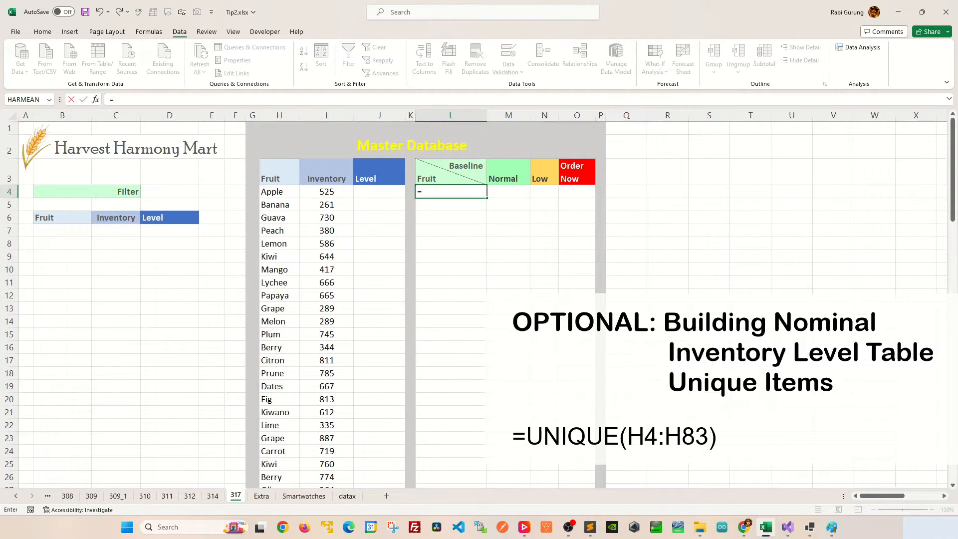
pyautogui.write('U')
pyautogui.press('Down')
pyautogui.press('Down')
pyautogui.press('Up')
pyautogui.press('Down')
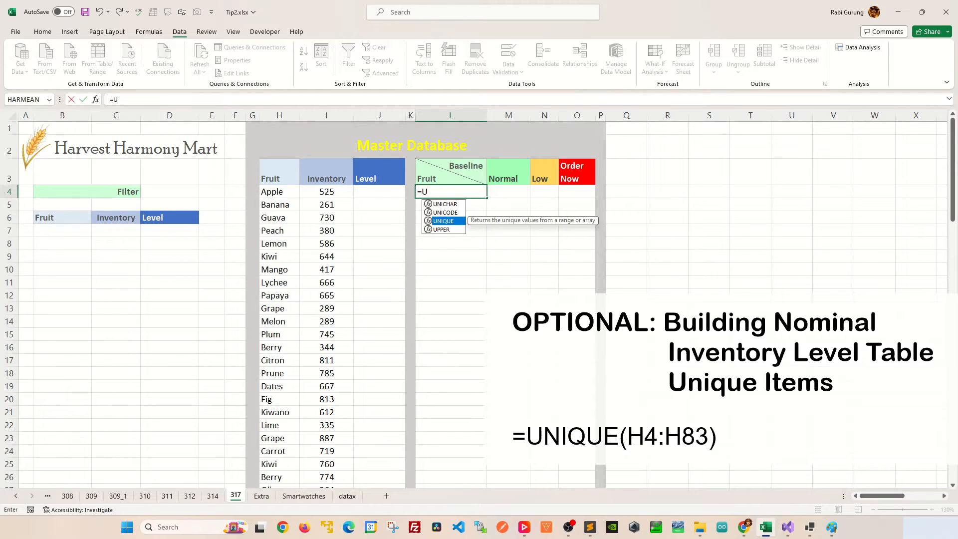
pyautogui.press('Tab')
pyautogui.click(279, 192)
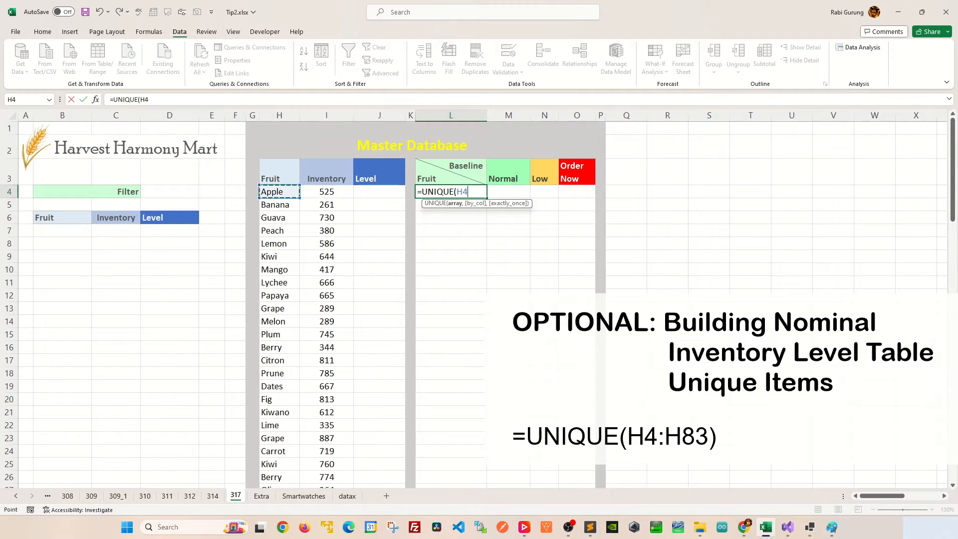
pyautogui.scroll(-14, 279, 191)
pyautogui.scroll(-10, 327, 300)
pyautogui.scroll(1, 327, 299)
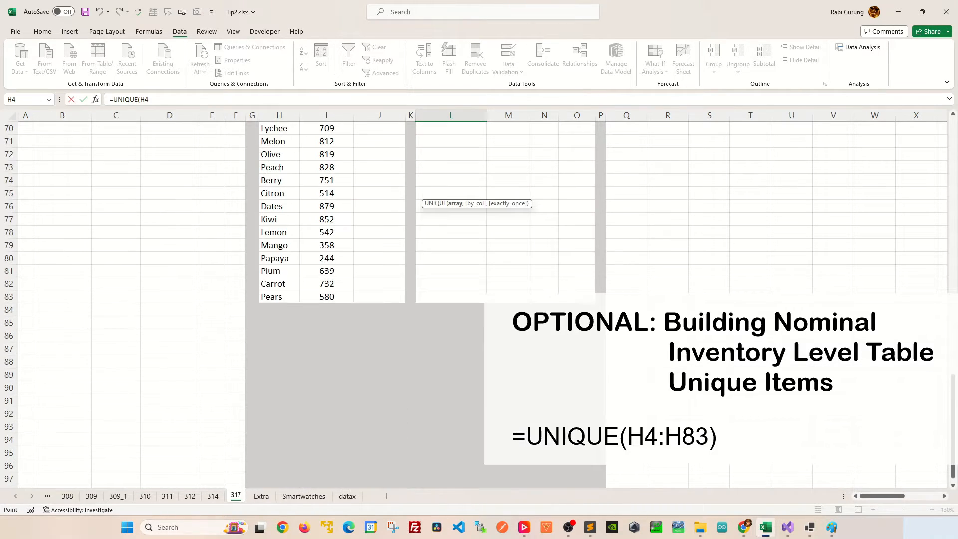
pyautogui.keyDown('shift'); pyautogui.click(292, 298); pyautogui.keyUp('shift')
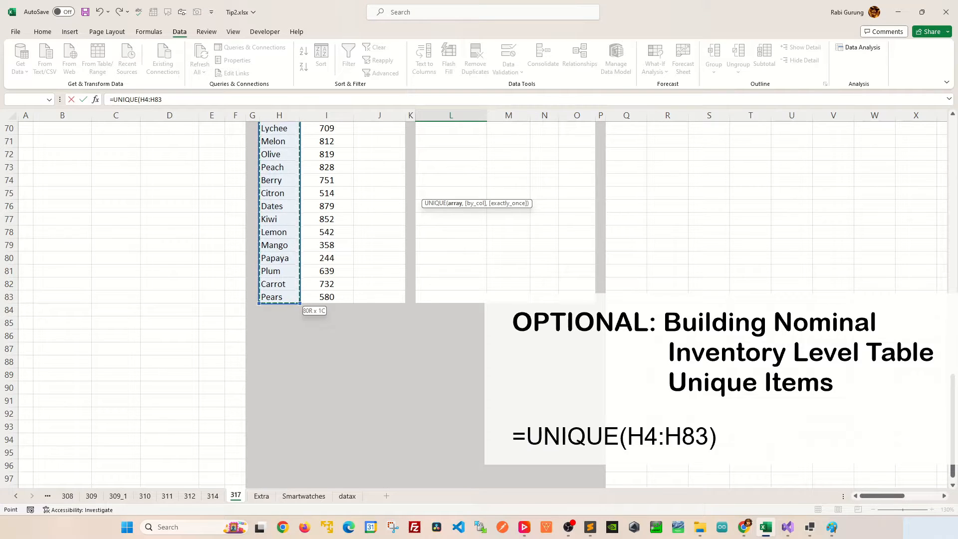
pyautogui.press('Return')
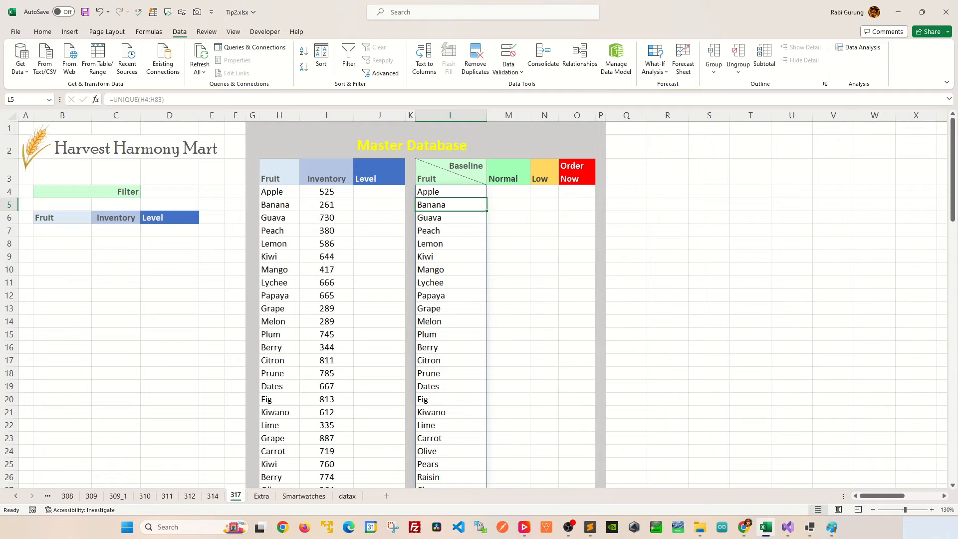
# Wrap the L4 formula in SORT so the unique fruits are listed alphabetically
pyautogui.click(450, 191)
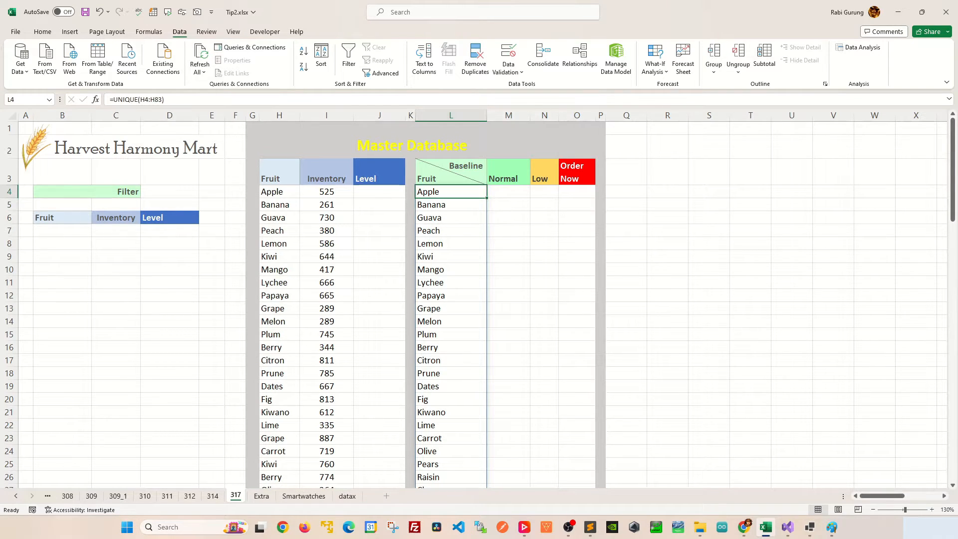
pyautogui.click(114, 99)
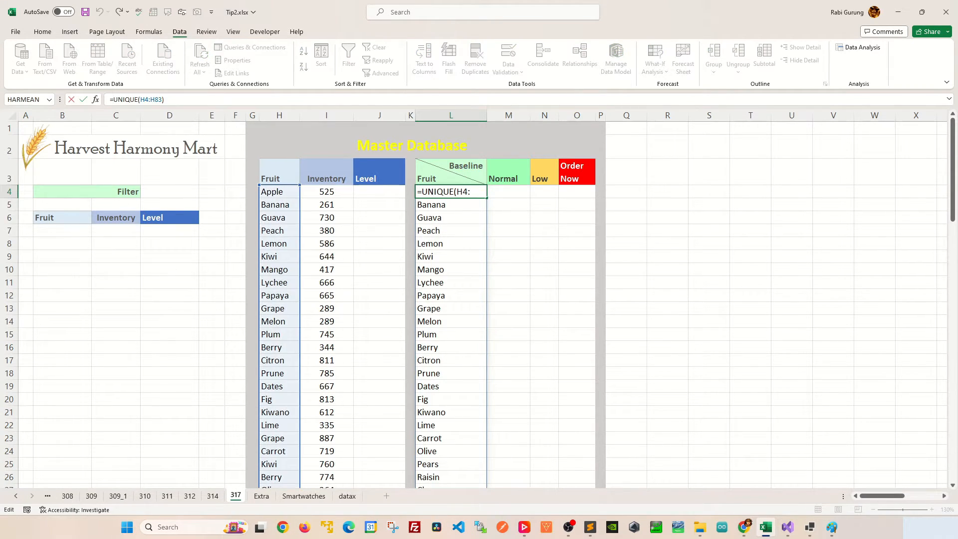
pyautogui.write('SORT(')
pyautogui.press('End')
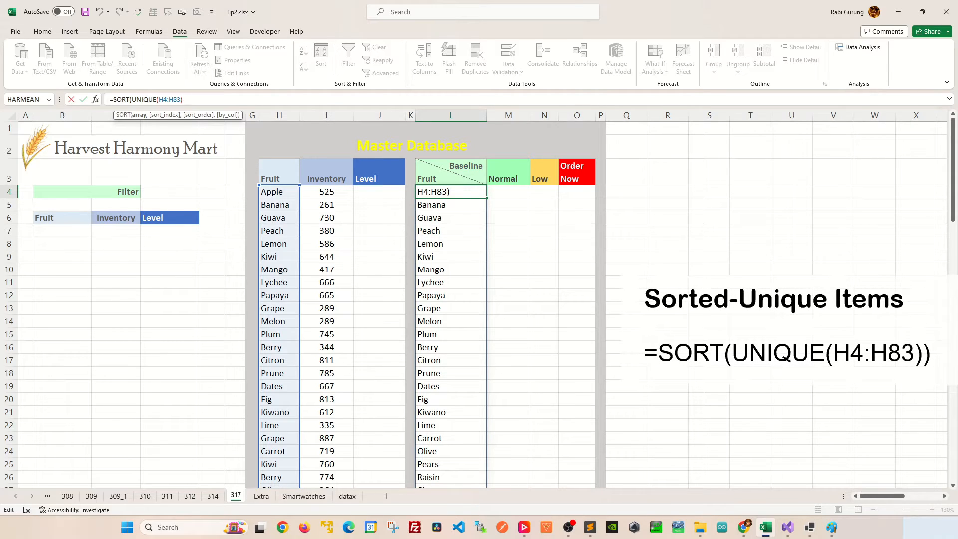
pyautogui.write(')')
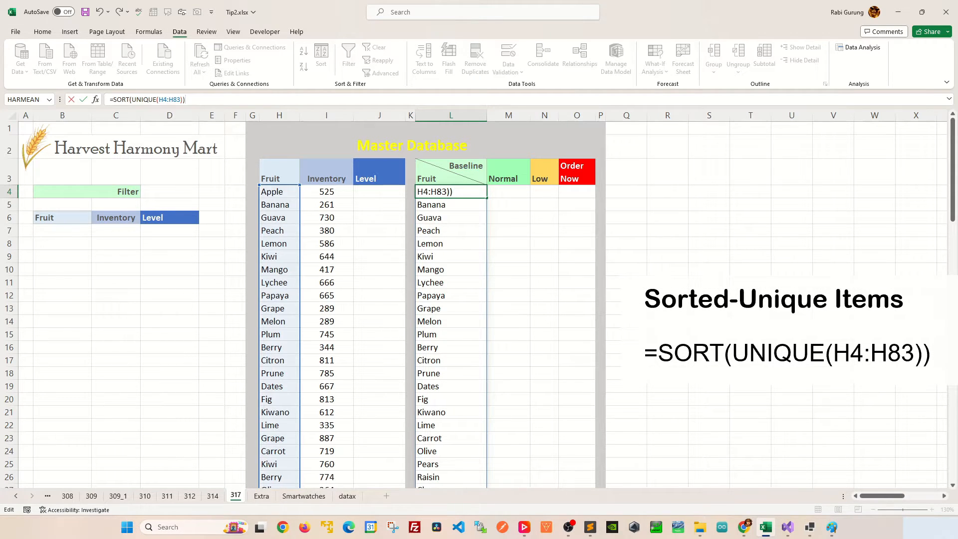
pyautogui.press('Return')
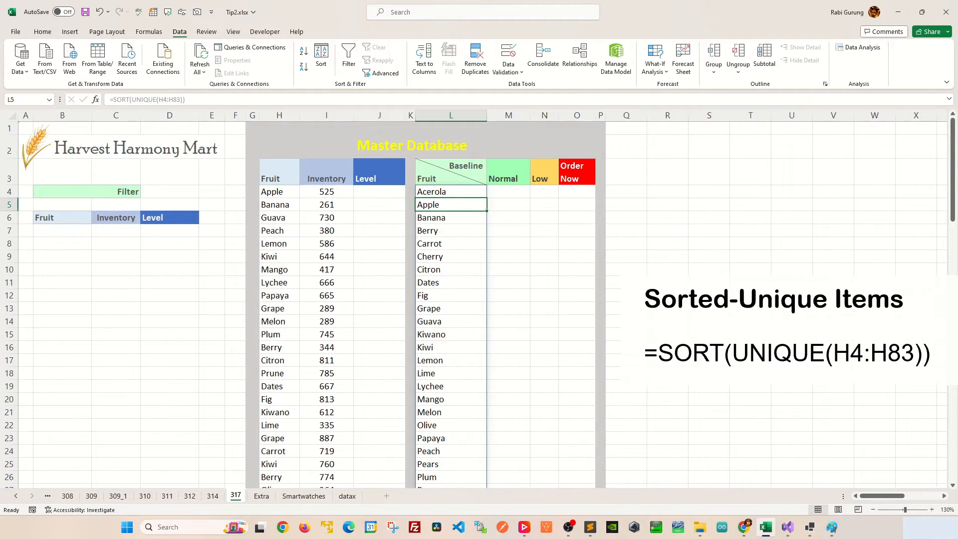
# Paste the copied Normal, Low and Order Now baseline values starting at M4
pyautogui.click(508, 269)
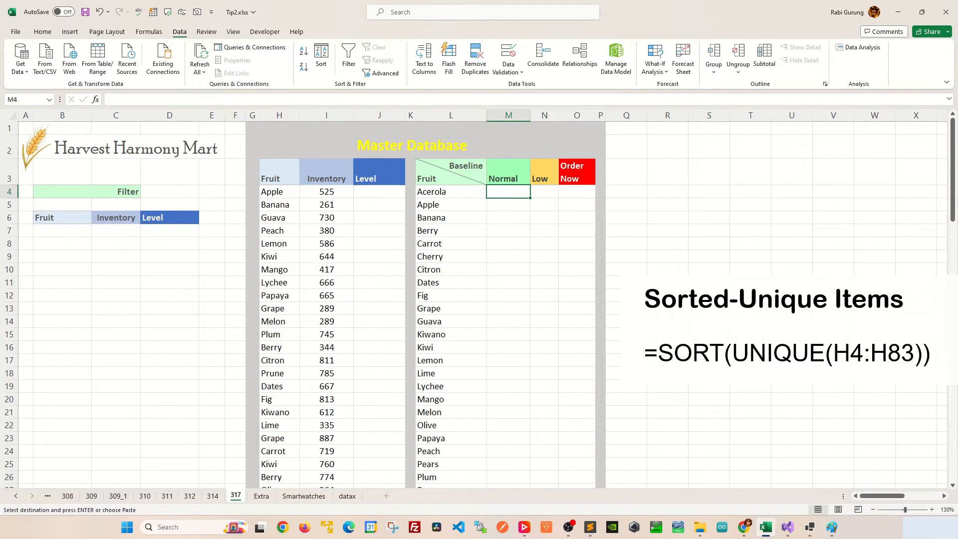
pyautogui.hotkey('ctrl', 'v')
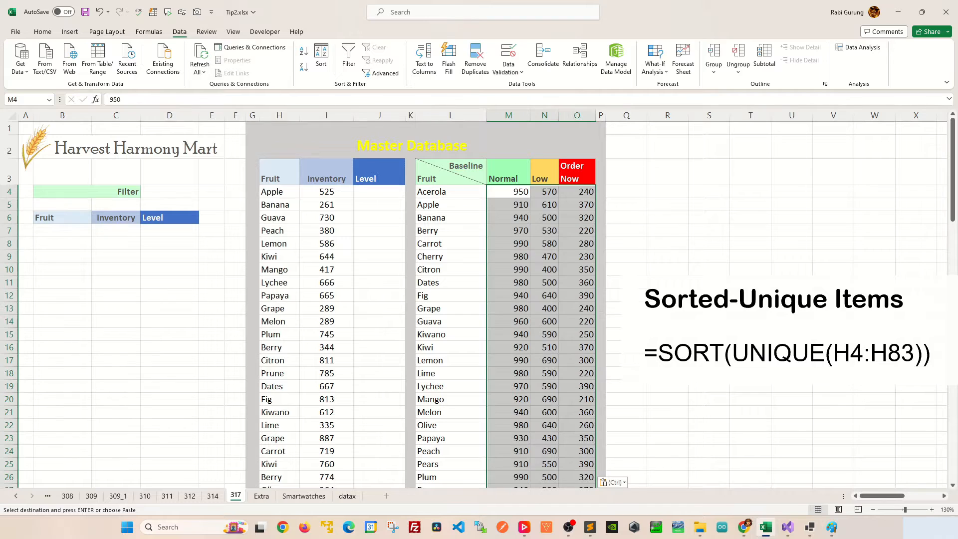
# Compare Apple's inventory in the database with its row of baseline thresholds
pyautogui.click(451, 231)
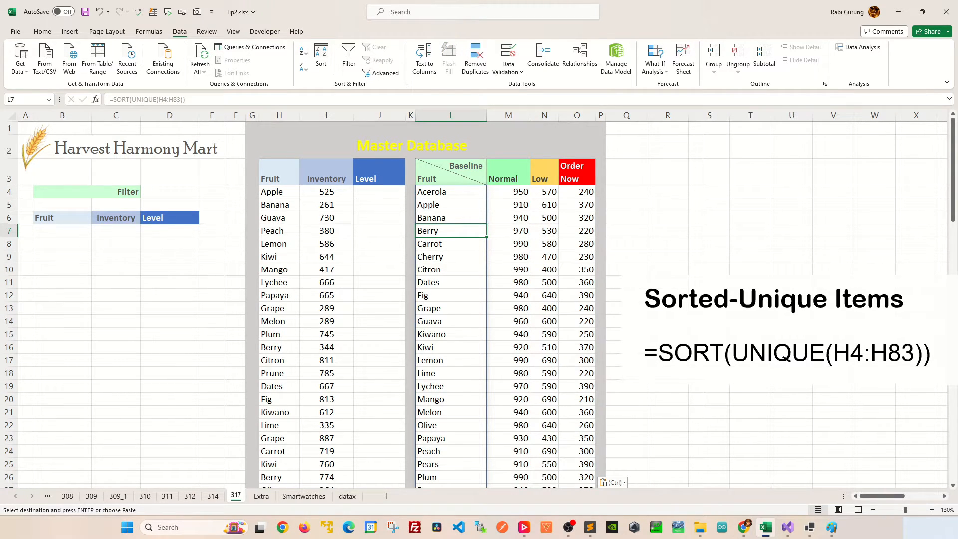
pyautogui.click(451, 205)
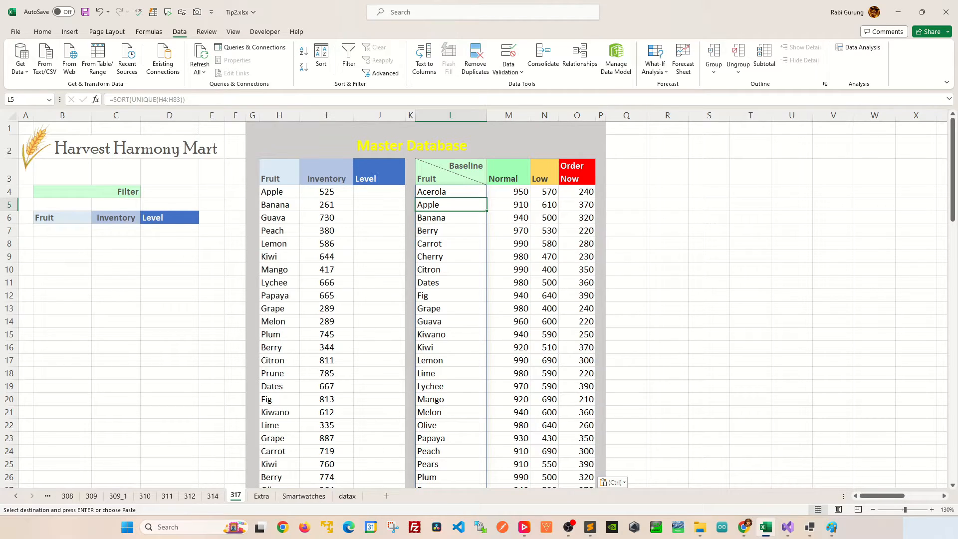
pyautogui.click(508, 205)
pyautogui.click(544, 205)
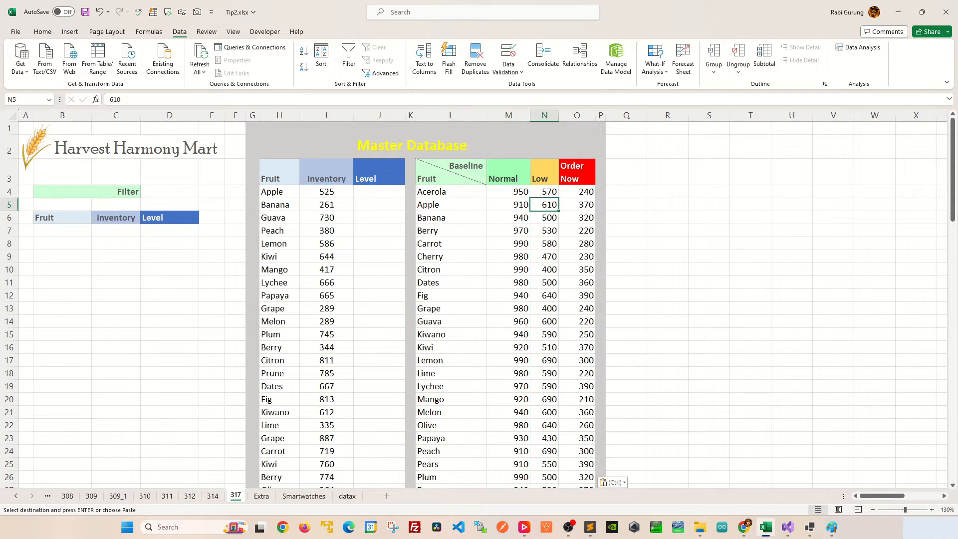
pyautogui.click(577, 205)
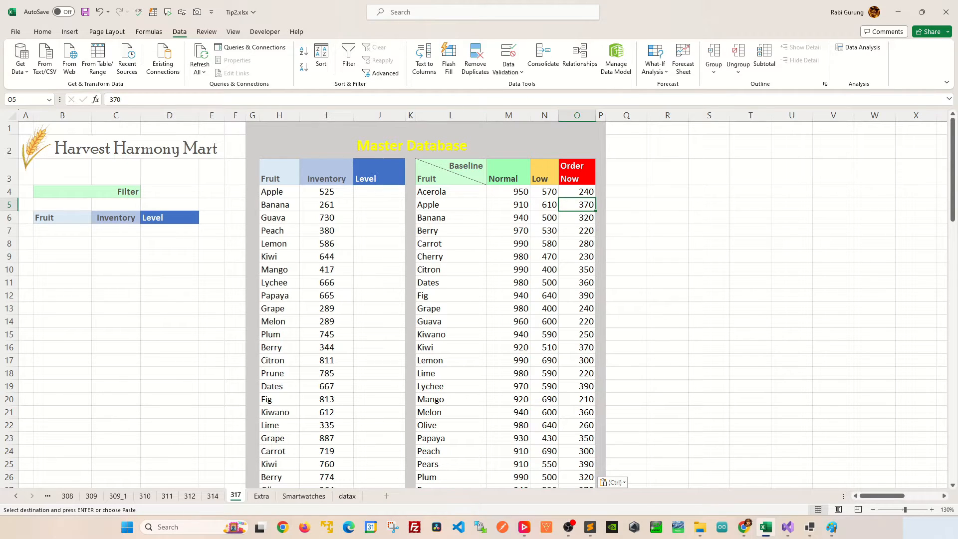
pyautogui.click(379, 192)
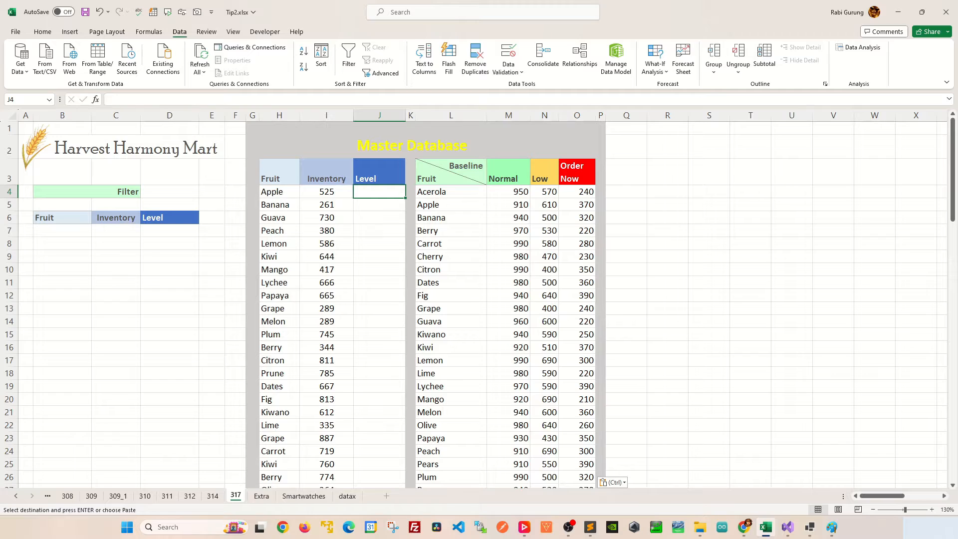
pyautogui.click(327, 192)
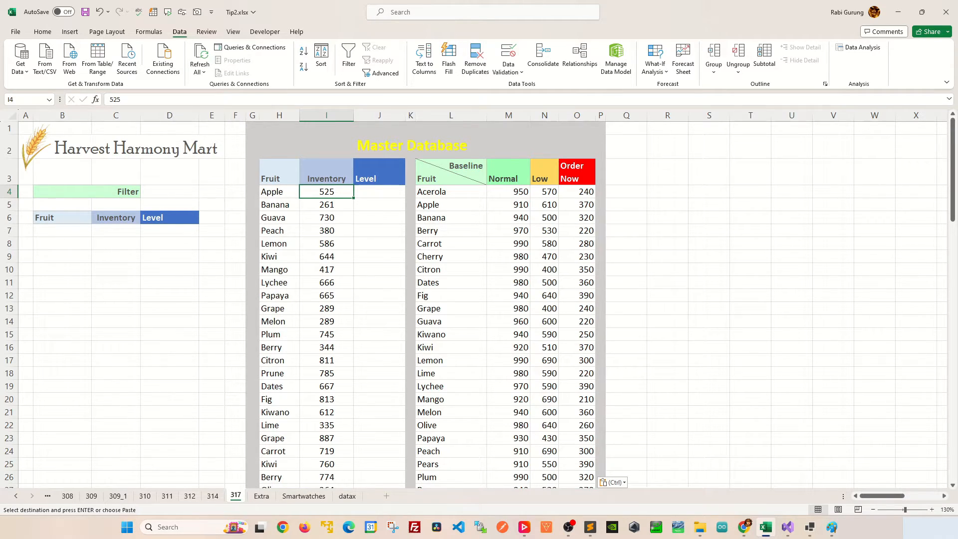
pyautogui.click(545, 205)
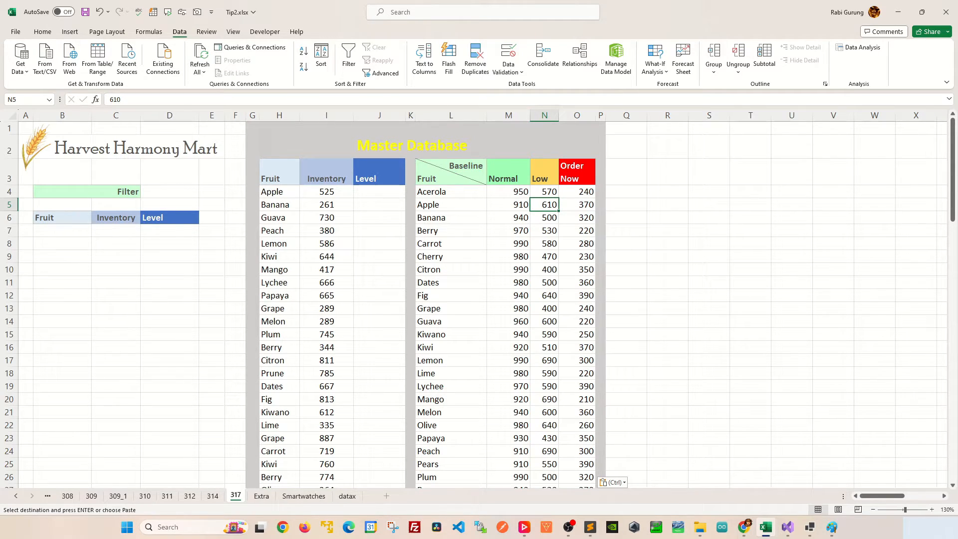
pyautogui.click(709, 217)
pyautogui.click(668, 204)
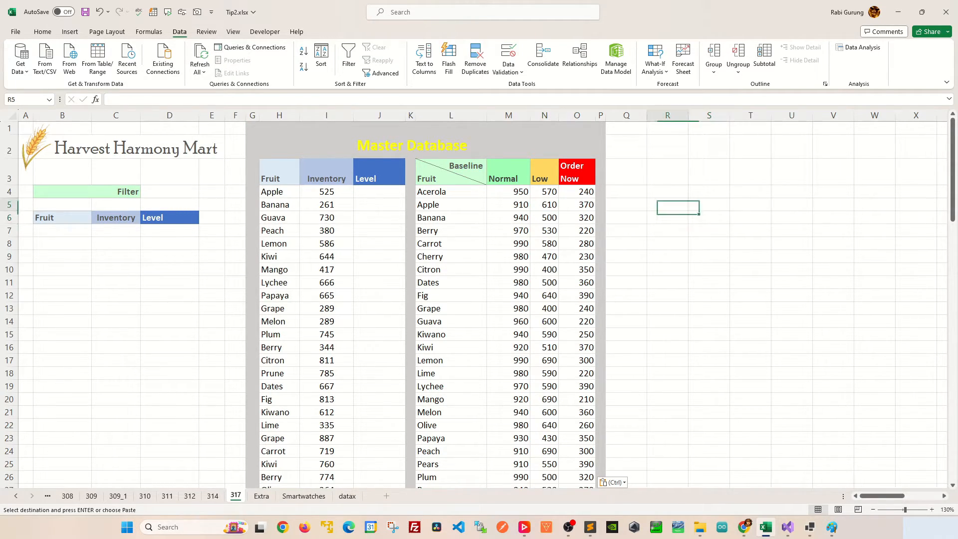
pyautogui.press('Escape')
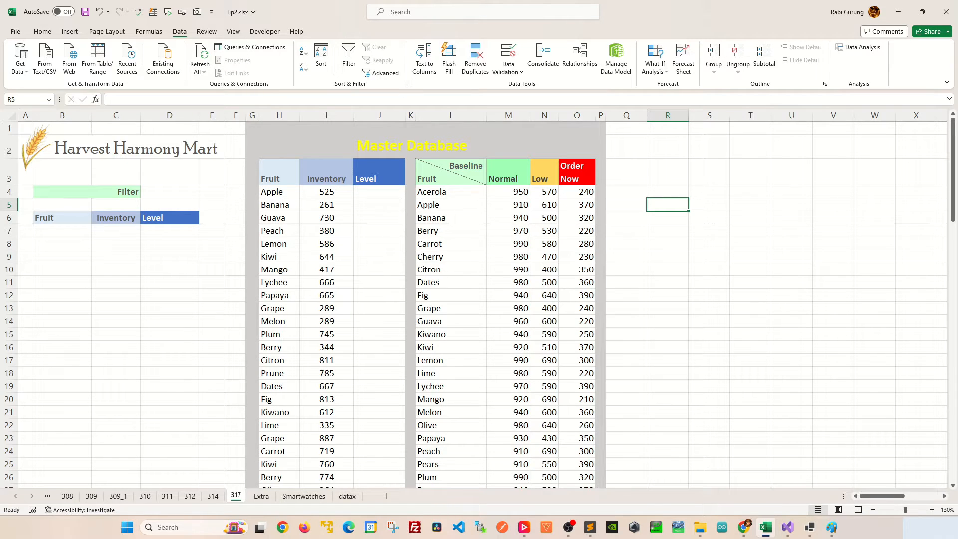
# Review the Apple database row, the baseline column headers and Apple's baseline row
pyautogui.moveTo(279, 192); pyautogui.dragTo(379, 191)
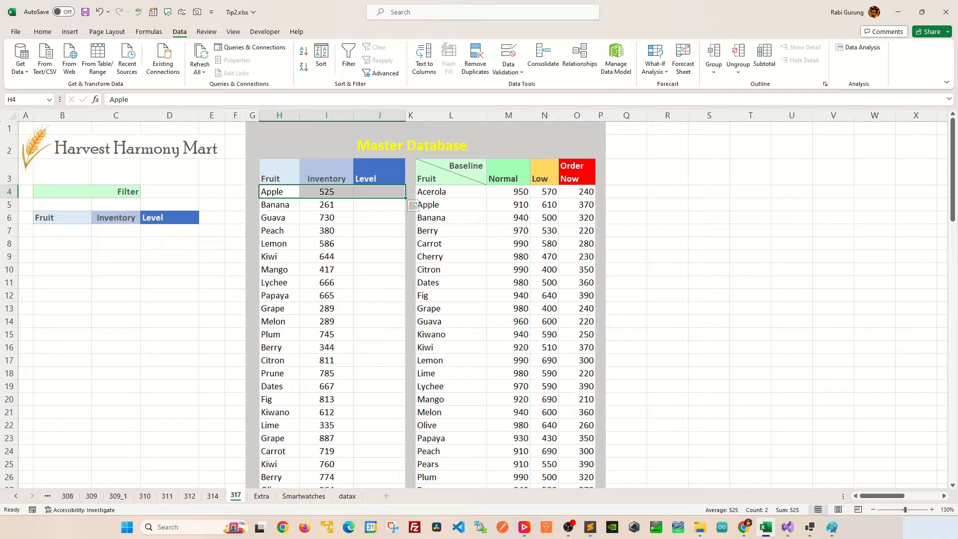
pyautogui.click(508, 172)
pyautogui.click(544, 172)
pyautogui.click(577, 172)
pyautogui.click(508, 172)
pyautogui.click(544, 172)
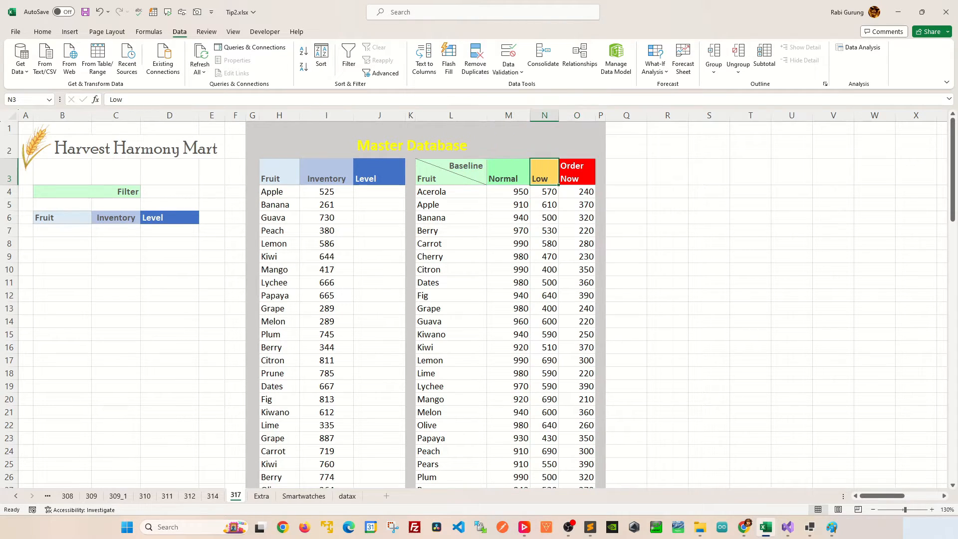
pyautogui.click(577, 172)
pyautogui.click(279, 192)
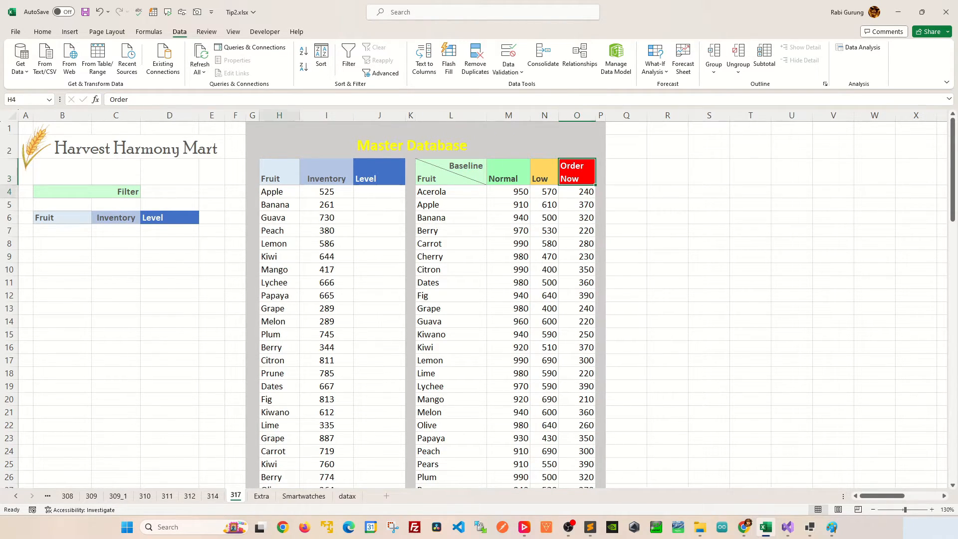
pyautogui.moveTo(451, 205); pyautogui.dragTo(577, 204)
pyautogui.click(279, 192)
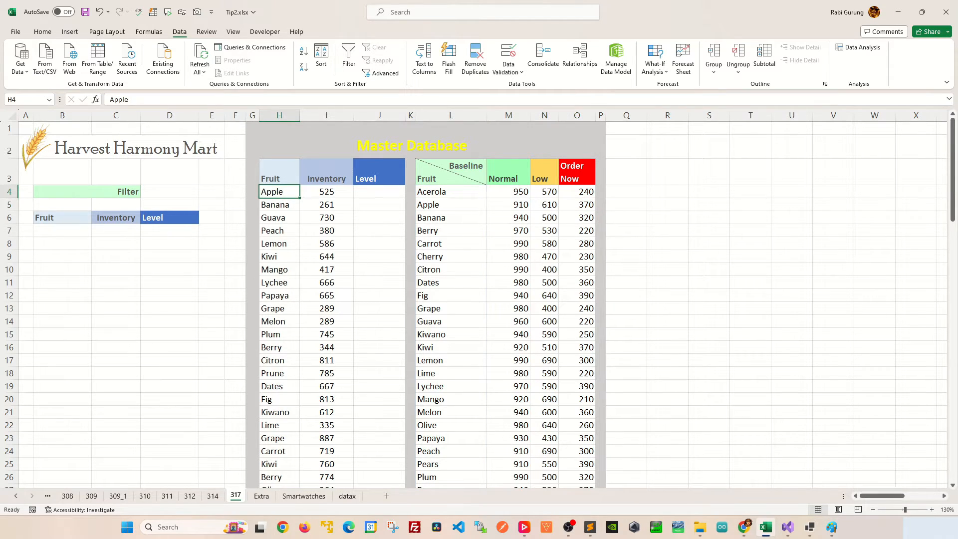
# In R5, enter a FILTER formula returning the baseline row from $L$4:$O$28 where $L$4# equals the fruit in H4
pyautogui.click(668, 205)
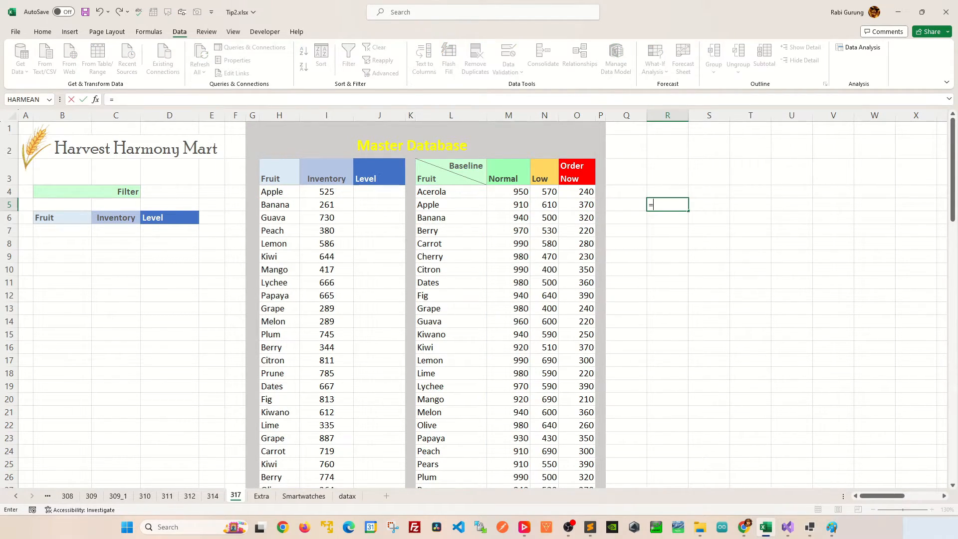
pyautogui.write('=FILTER(')
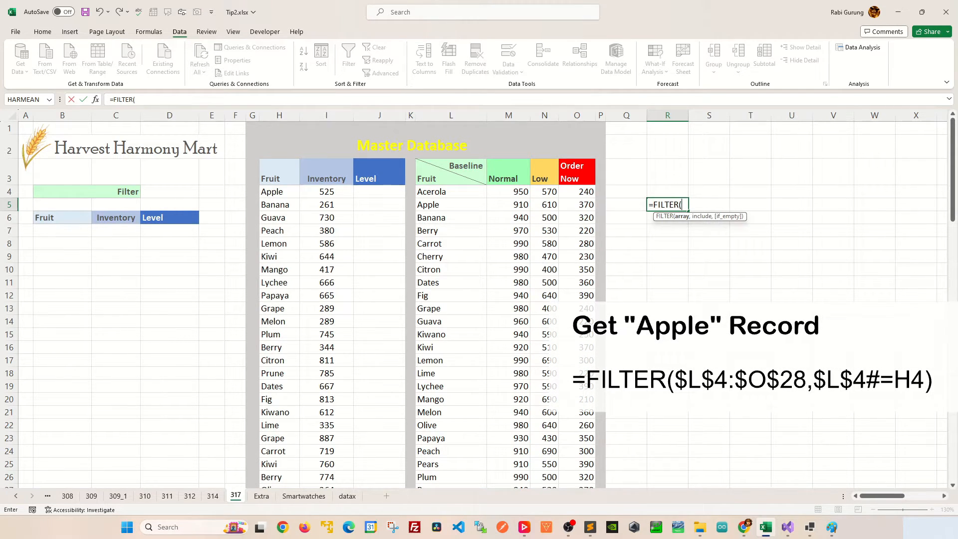
pyautogui.click(451, 192)
pyautogui.hotkey('ctrl', 'shift', 'Right')
pyautogui.hotkey('ctrl', 'shift', 'Down')
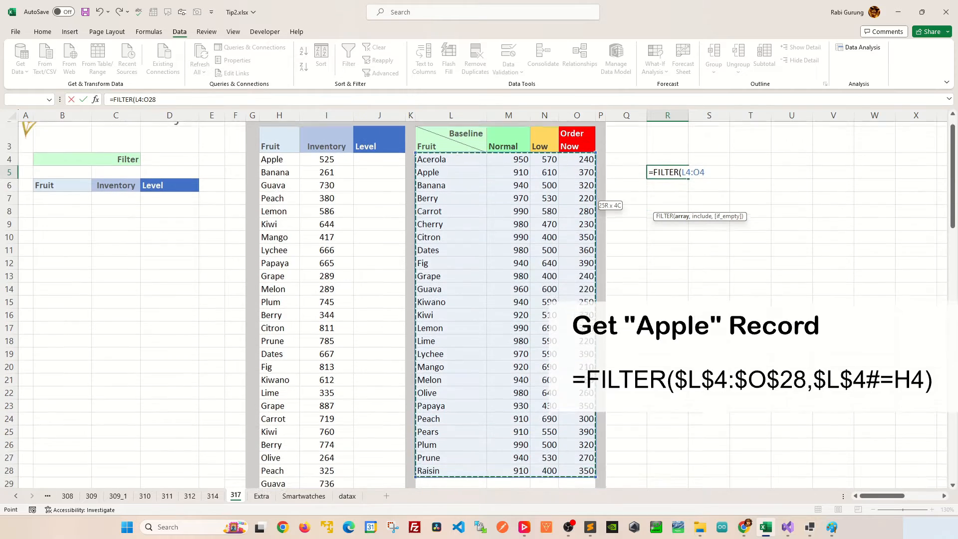
pyautogui.scroll(1, 451, 192)
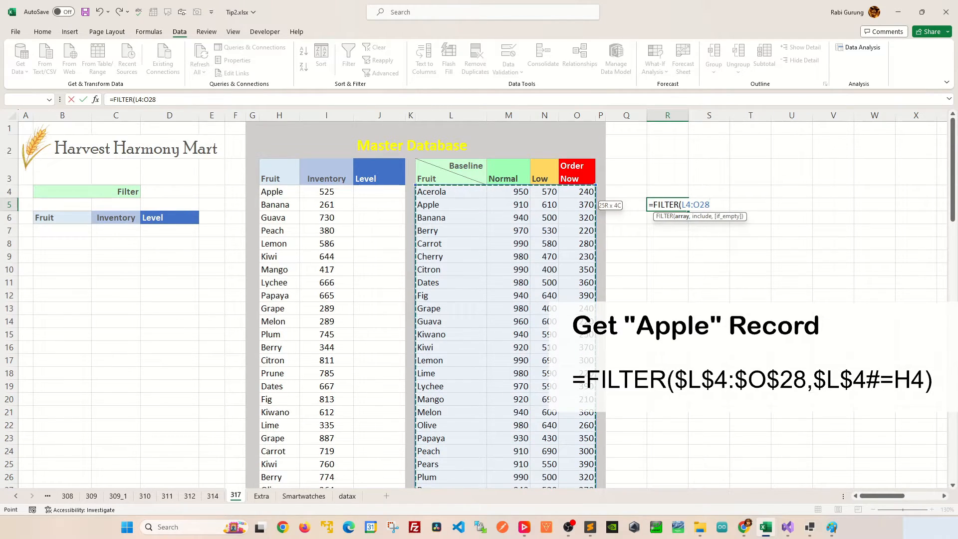
pyautogui.press('F4')
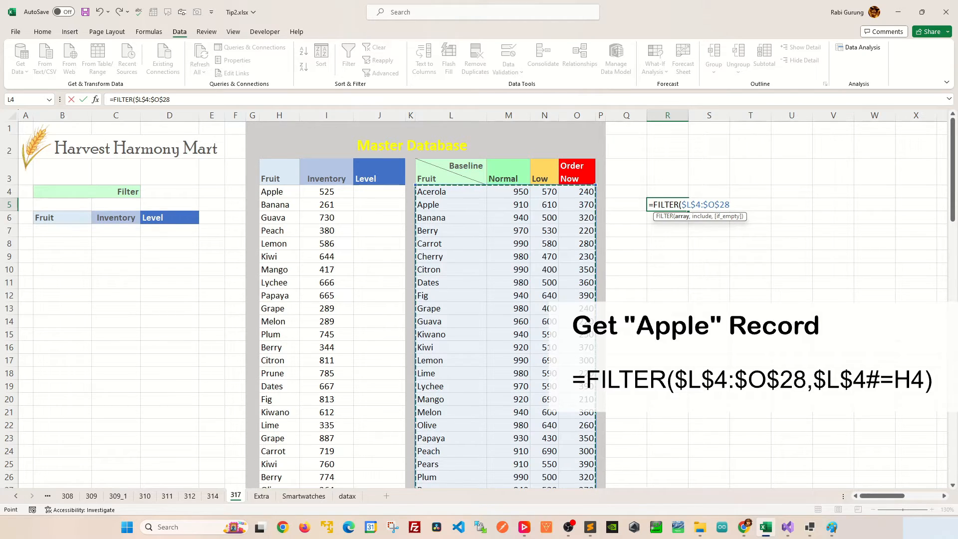
pyautogui.write(',')
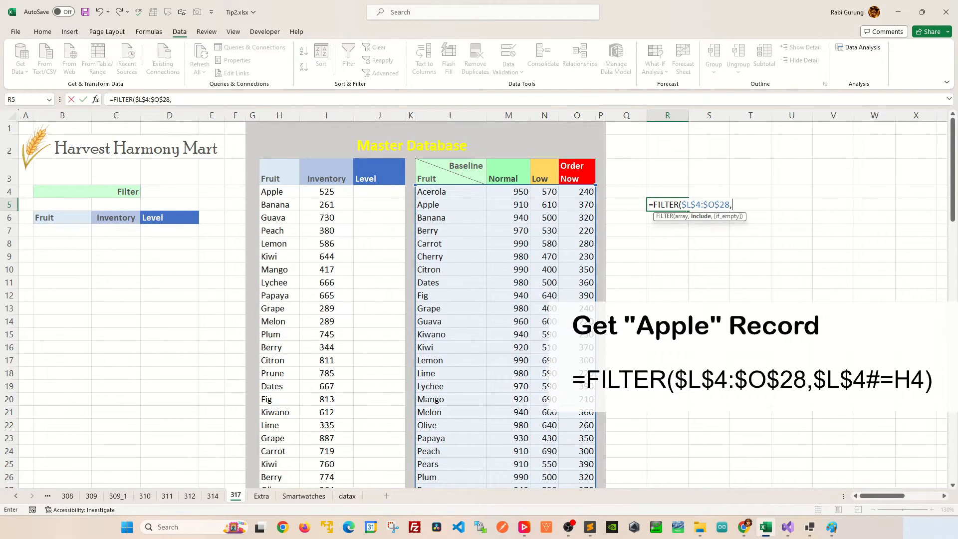
pyautogui.click(452, 192)
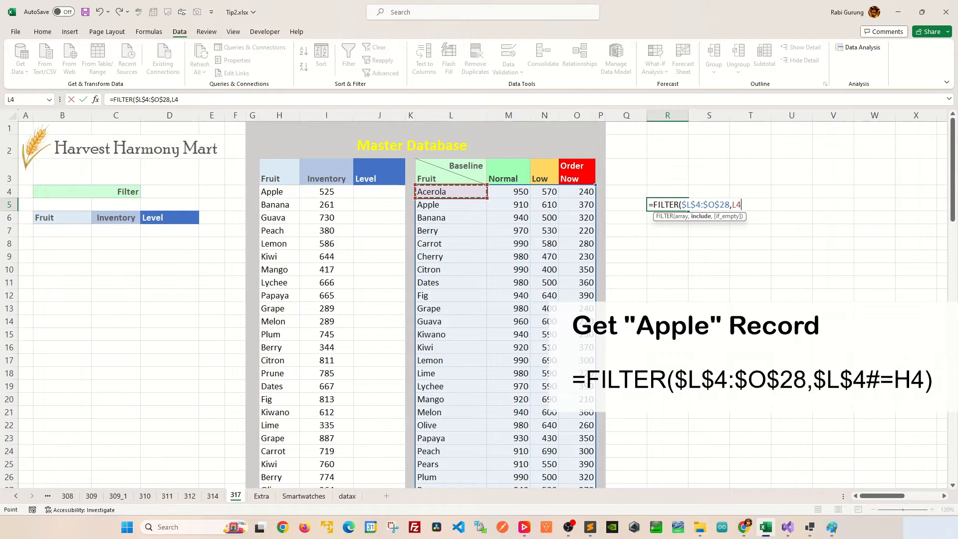
pyautogui.hotkey('ctrl', 'shift', 'Down')
pyautogui.scroll(-1, 452, 304)
pyautogui.scroll(2, 451, 305)
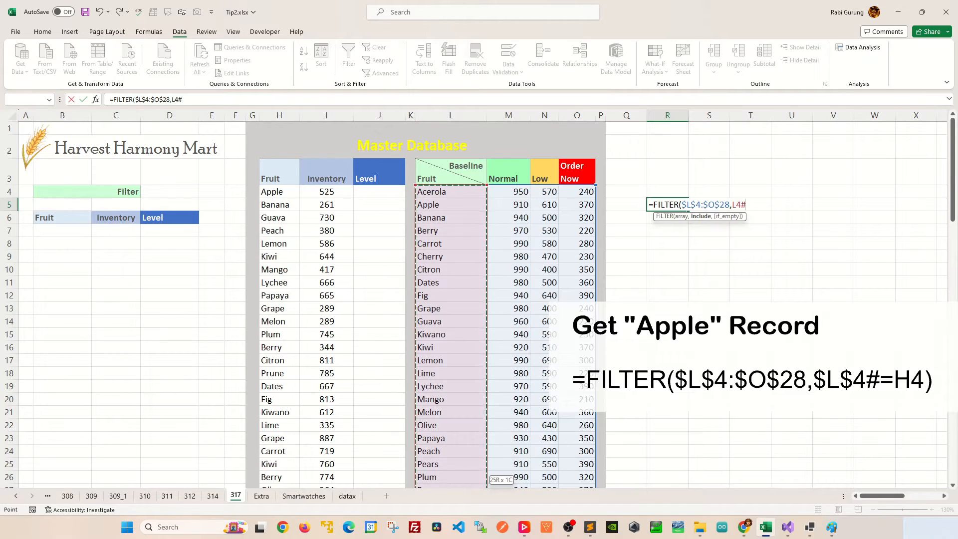
pyautogui.press('F4')
pyautogui.write('=')
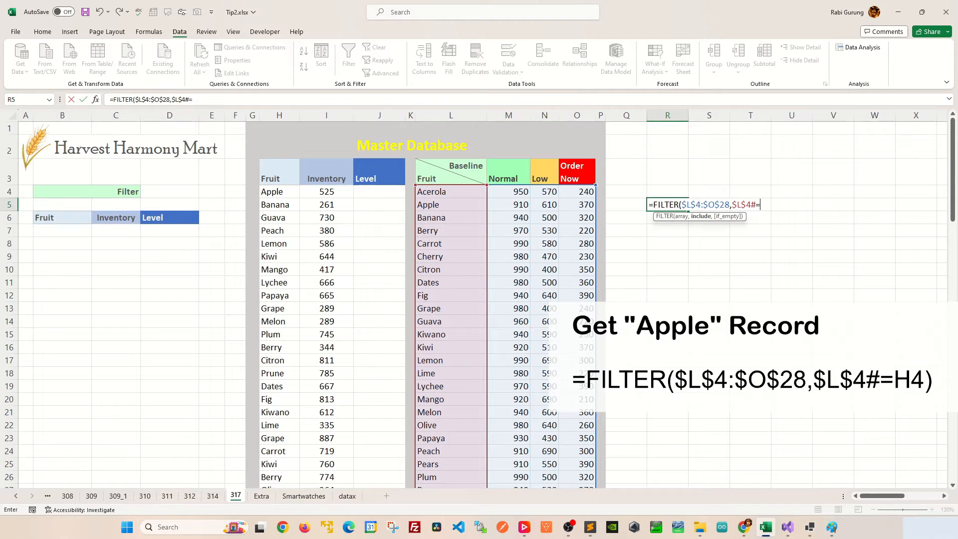
pyautogui.click(279, 192)
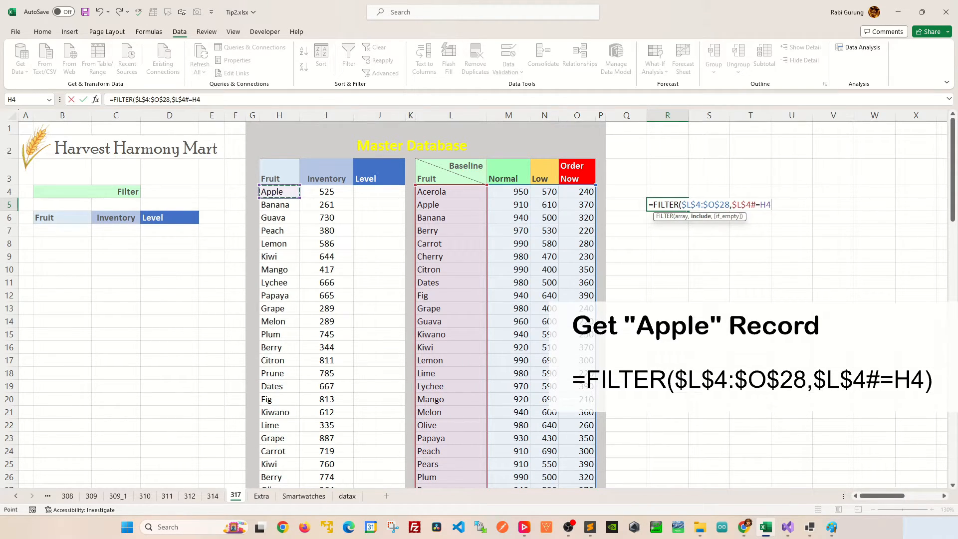
pyautogui.write(')')
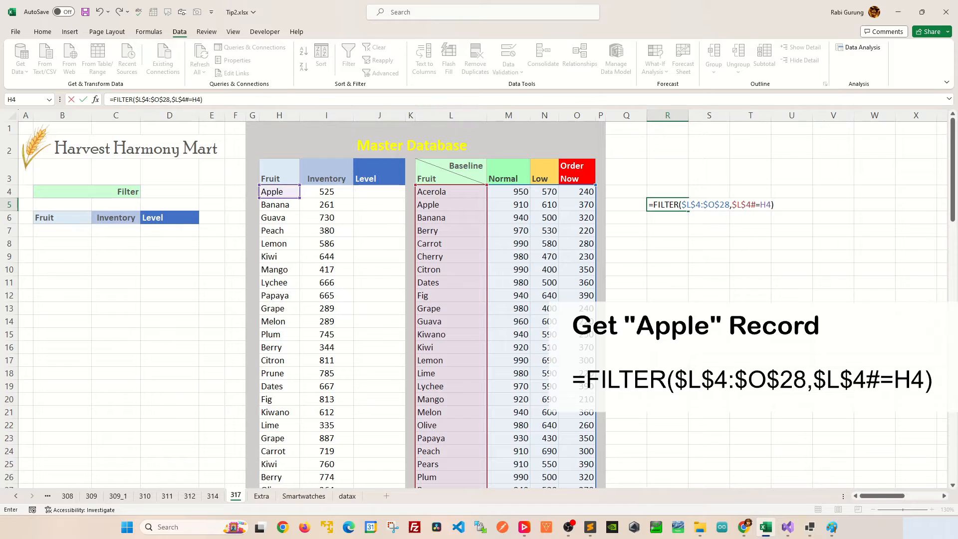
pyautogui.press('Return')
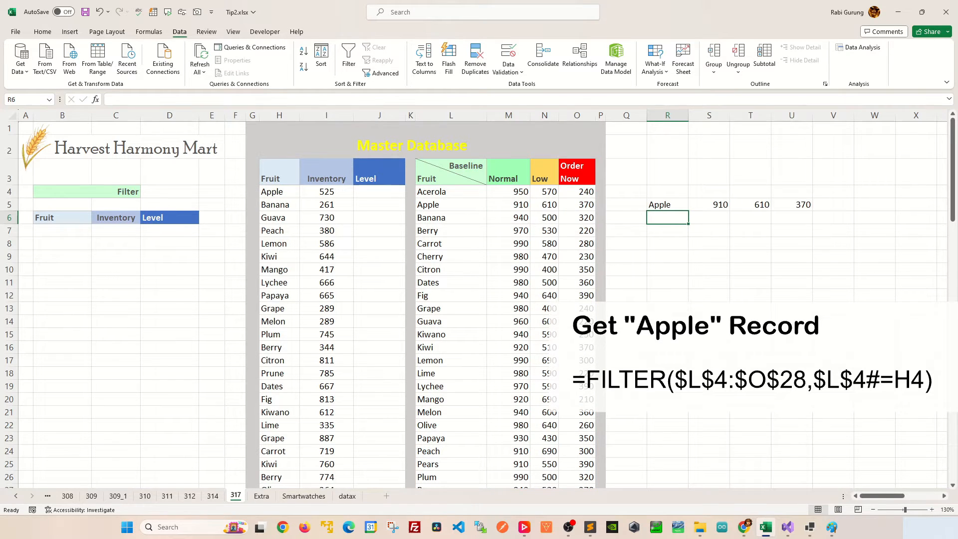
# Set Apple's Normal baseline value in M5 to 920
pyautogui.moveTo(452, 205); pyautogui.dragTo(578, 205)
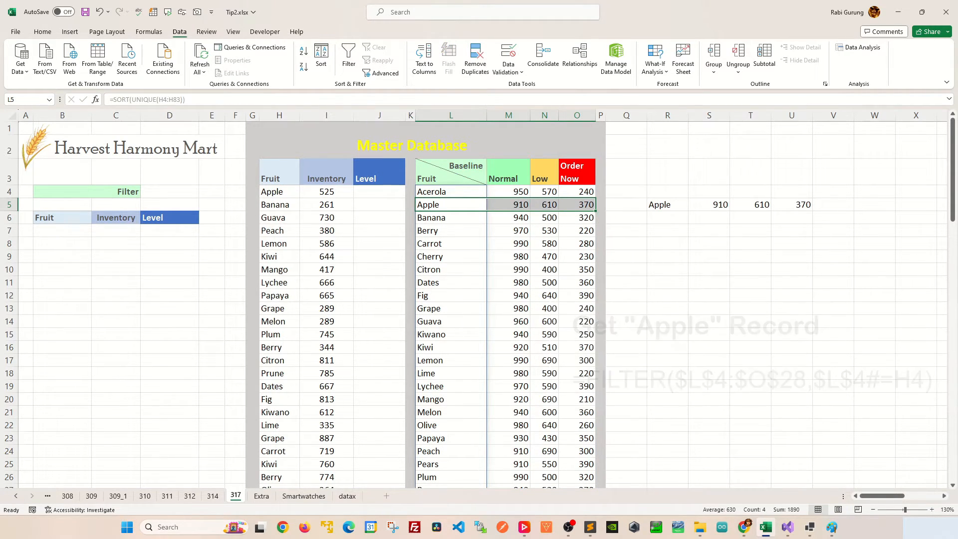
pyautogui.click(508, 205)
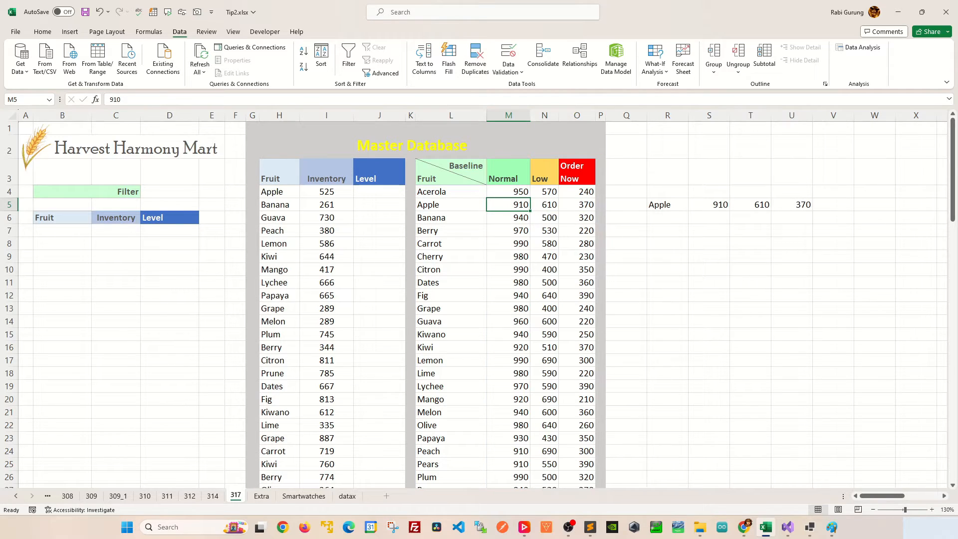
pyautogui.write('920')
pyautogui.press('Return')
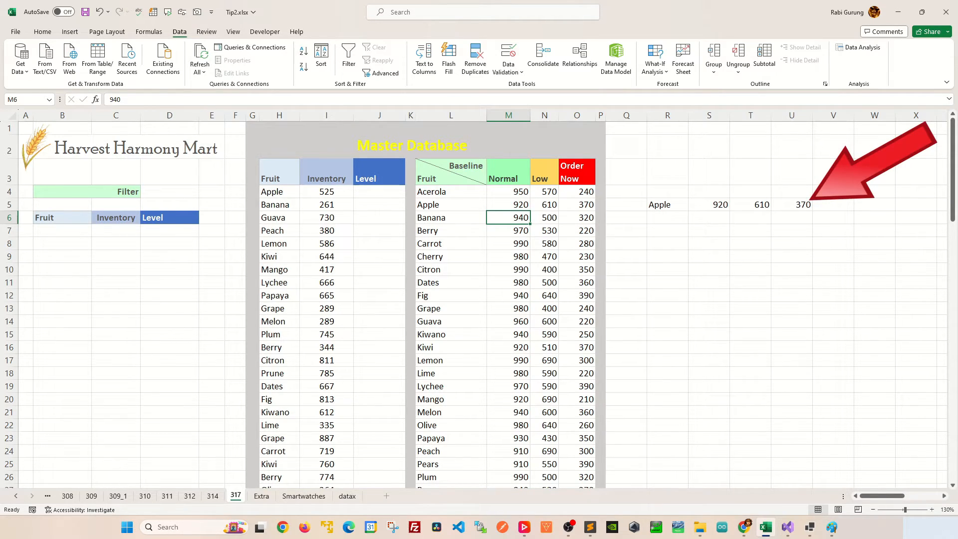
# In R6, wrap the same FILTER formula in INDEX with column 4 to return Apple's Order Now threshold
pyautogui.click(667, 218)
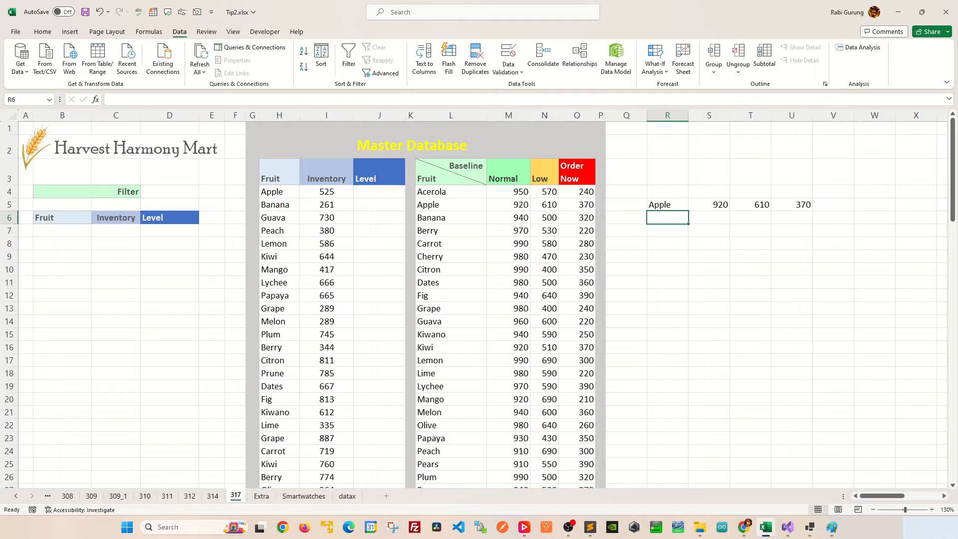
pyautogui.write('=FILTER($L$4:$O$28,$L$4#=H4)')
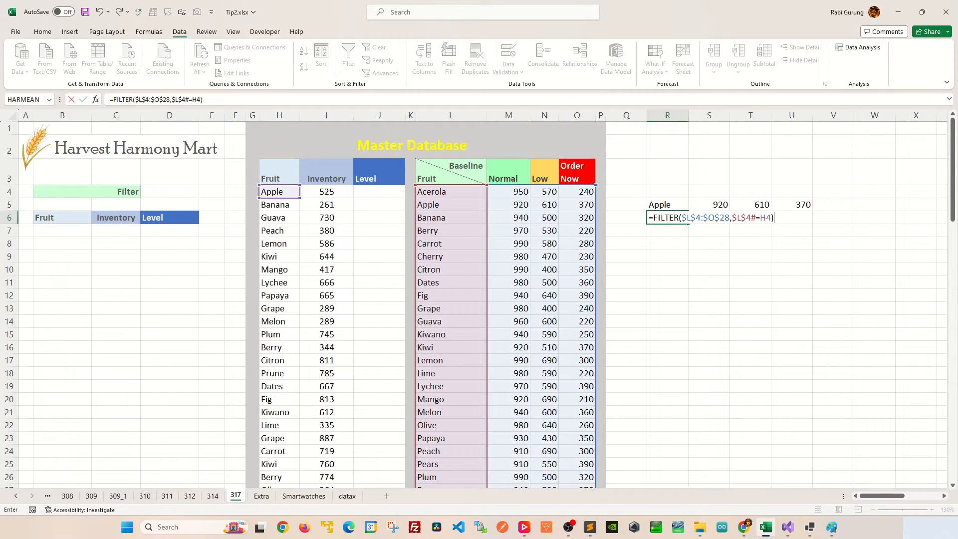
pyautogui.press('F2')
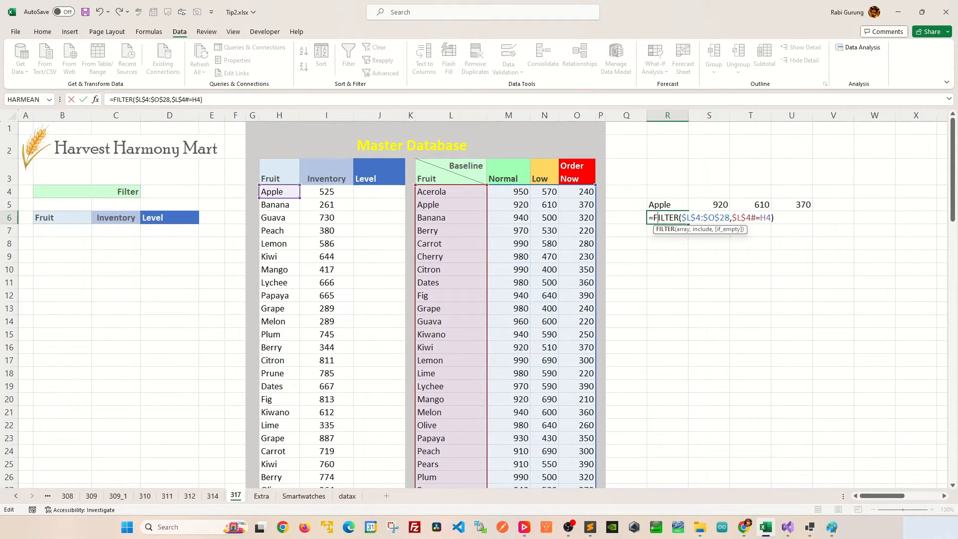
pyautogui.write('INDEX')
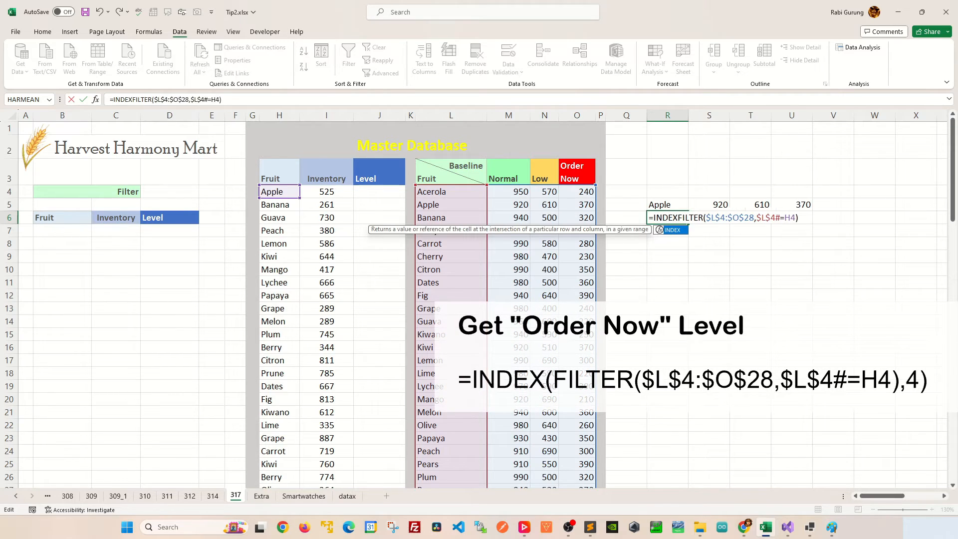
pyautogui.write('(')
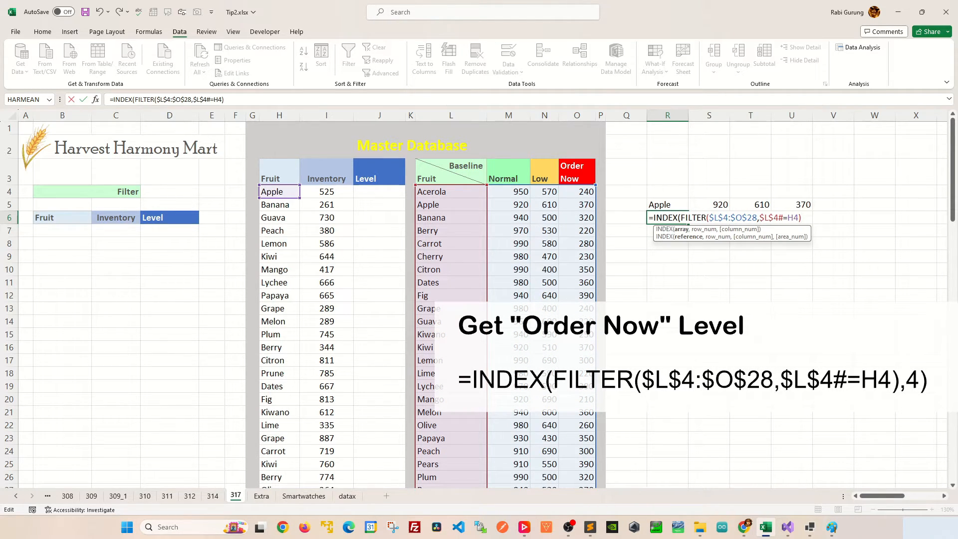
pyautogui.write(',')
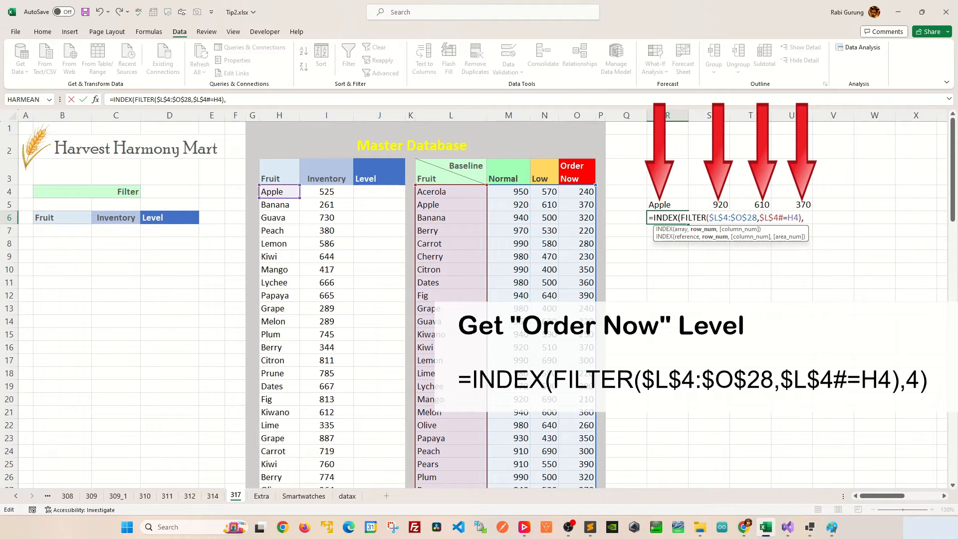
pyautogui.write('4)')
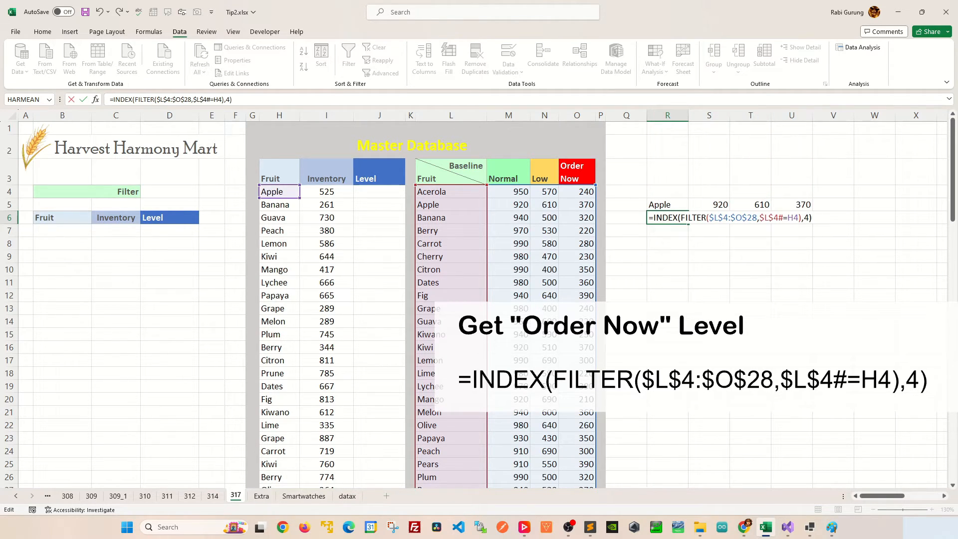
pyautogui.press('Return')
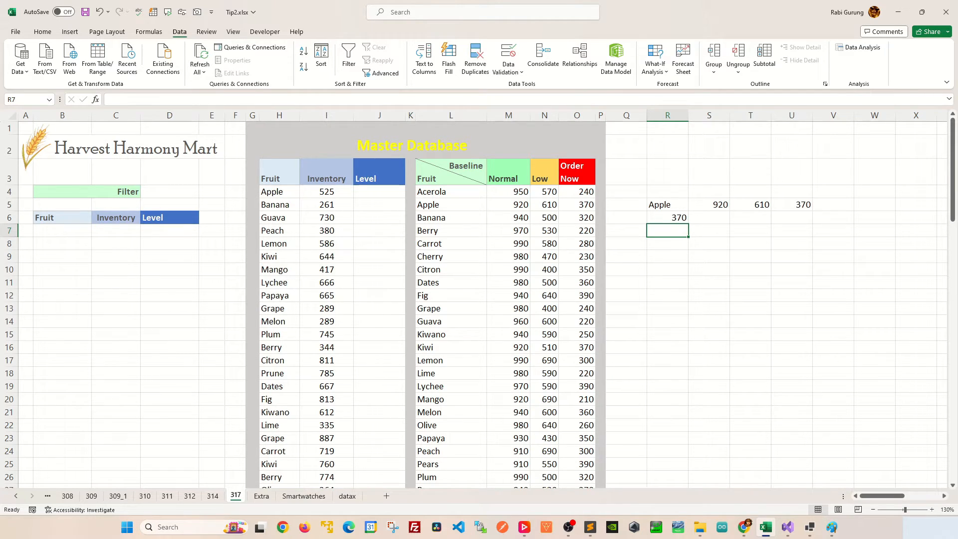
# In J4, start an IFS formula testing whether I4 is <= the pasted INDEX/FILTER Order Now threshold, returning $O$3
pyautogui.click(379, 191)
pyautogui.write('=IFS(')
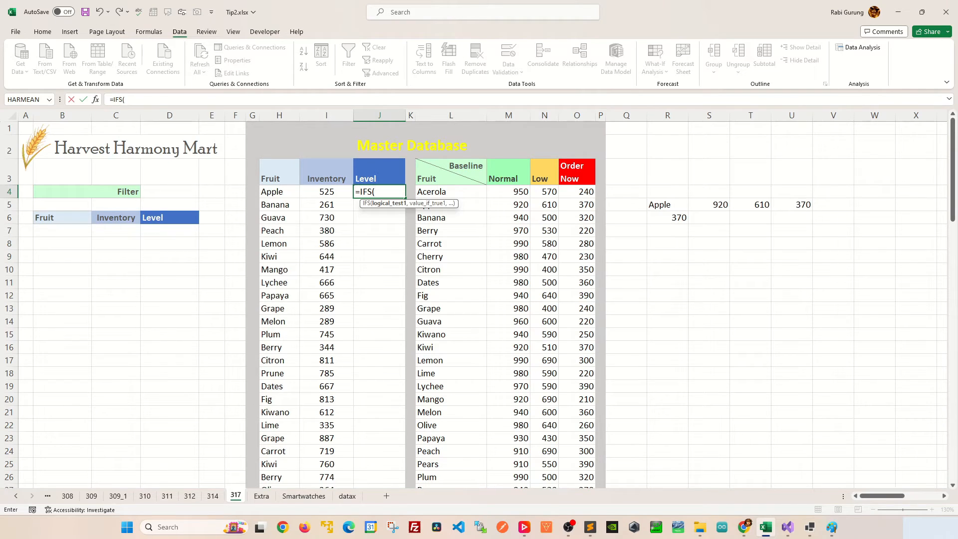
pyautogui.click(327, 192)
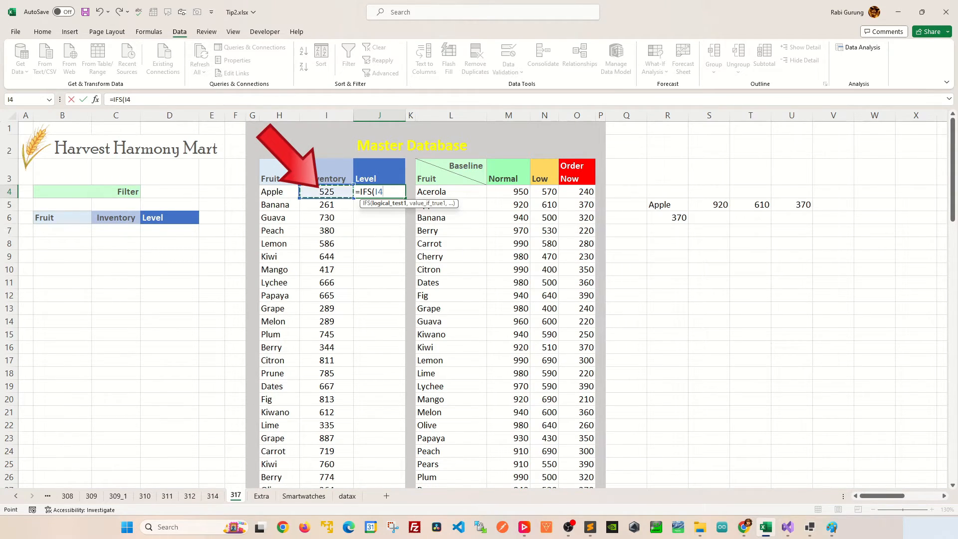
pyautogui.write('<')
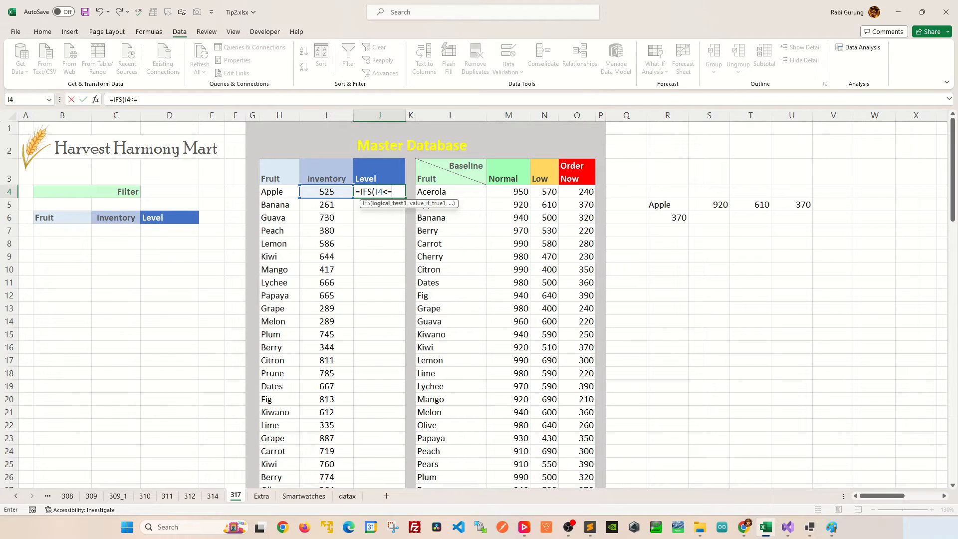
pyautogui.write('=')
pyautogui.write('INDEX(FILTER($L$4:$O$28,$L$4#=H4),4)')
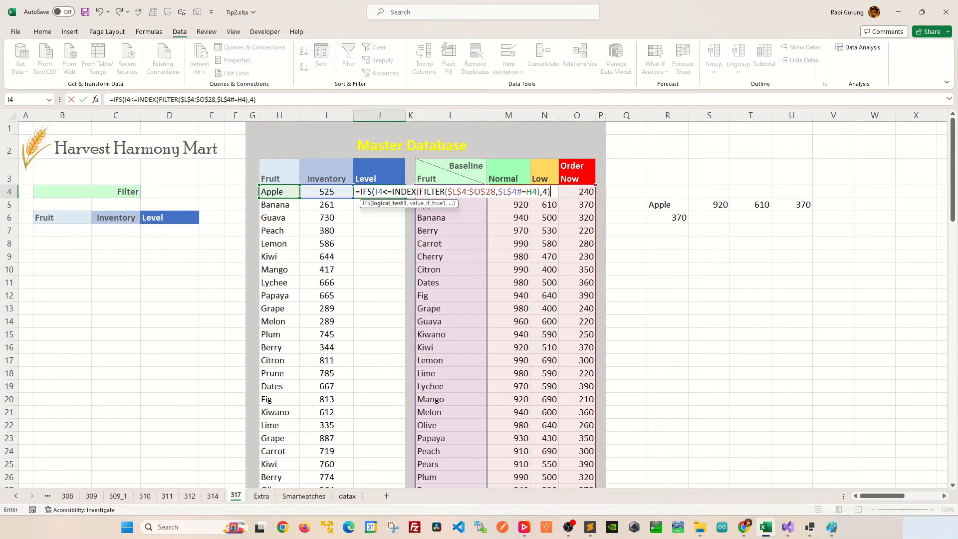
pyautogui.write(',')
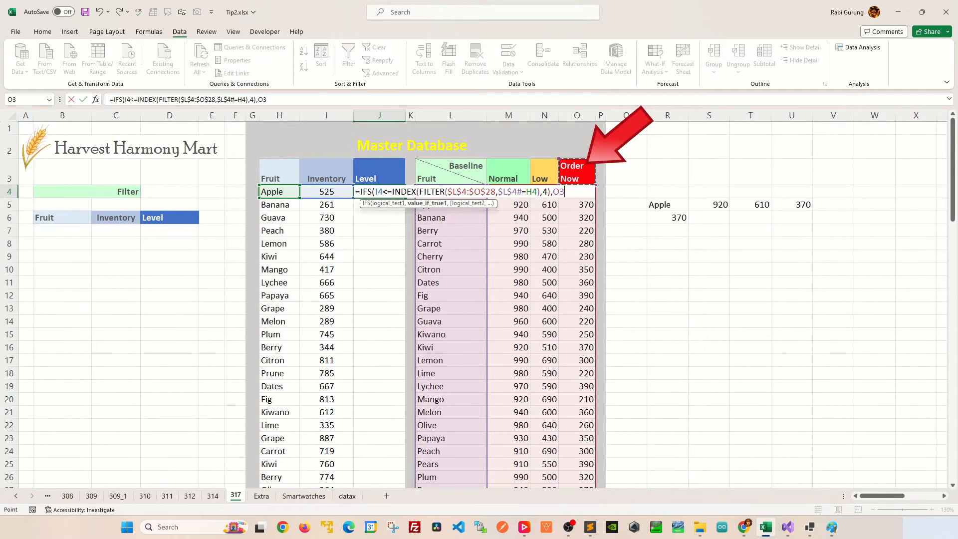
pyautogui.press('F4')
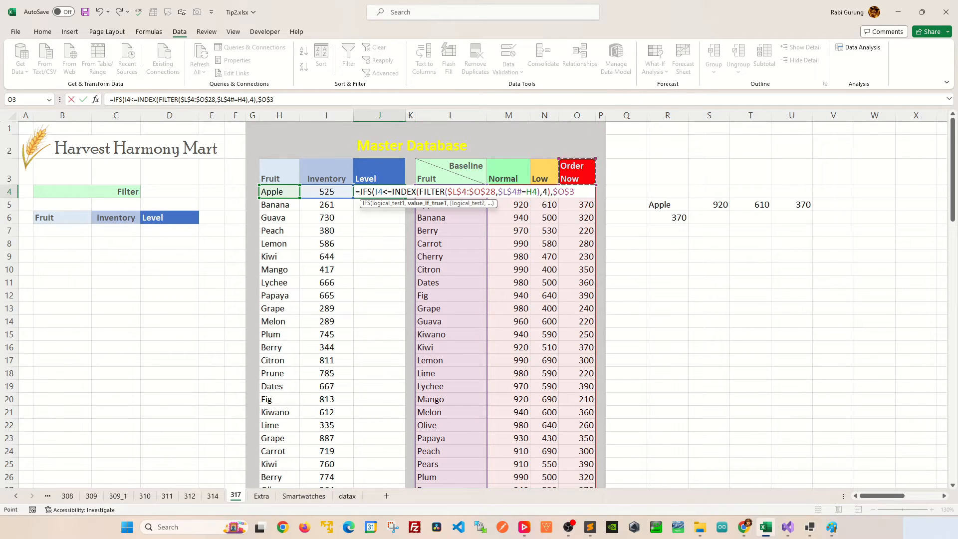
pyautogui.write(',')
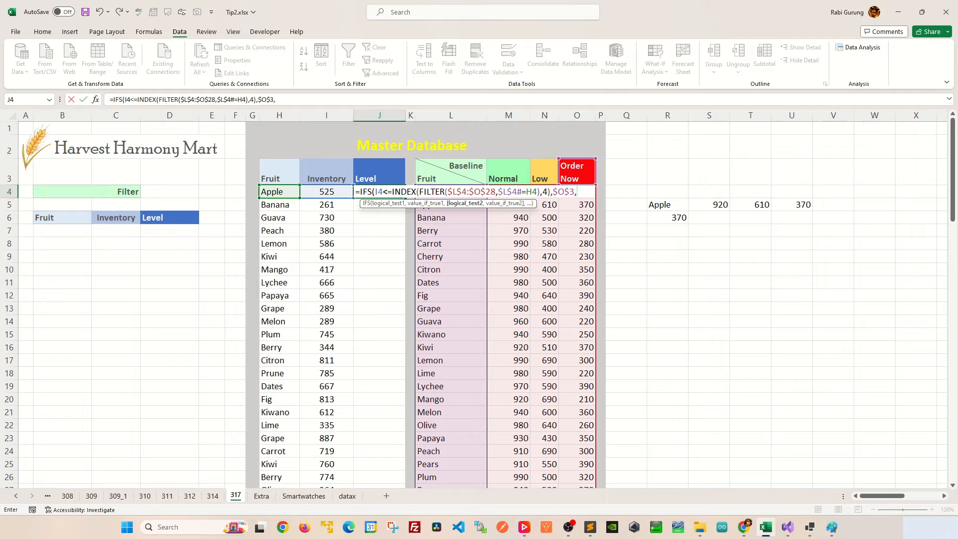
# In J4's IFS formula, add a second test: I4 <= the INDEX/FILTER lookup with column 3, returning $N$3
pyautogui.press('Left')
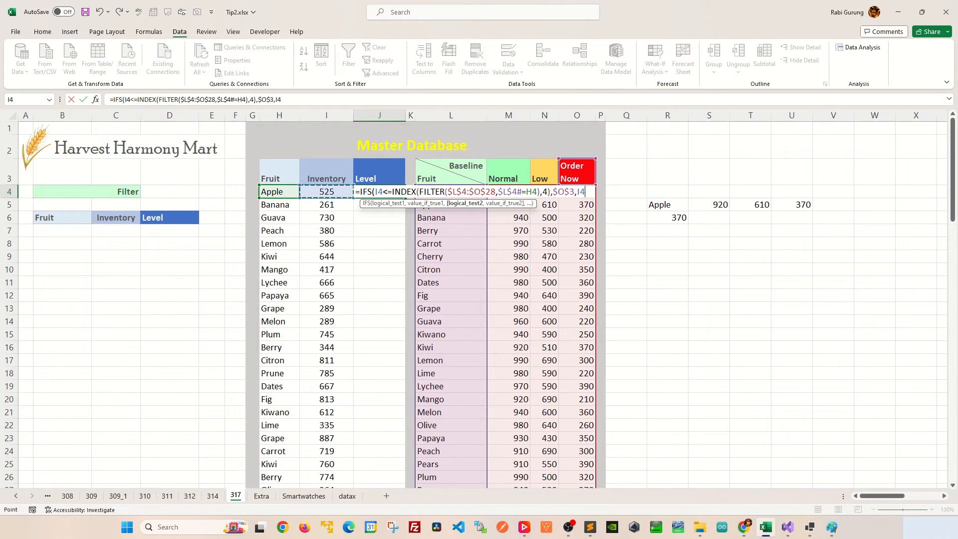
pyautogui.write('<=')
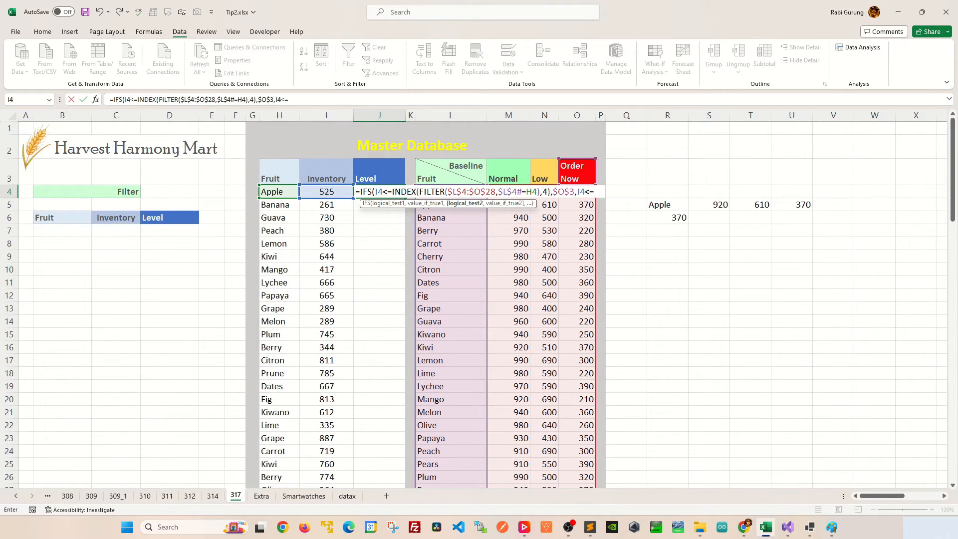
pyautogui.write('INDEX(FILTER($L$4:$O$28,$L$4#=H4),4)')
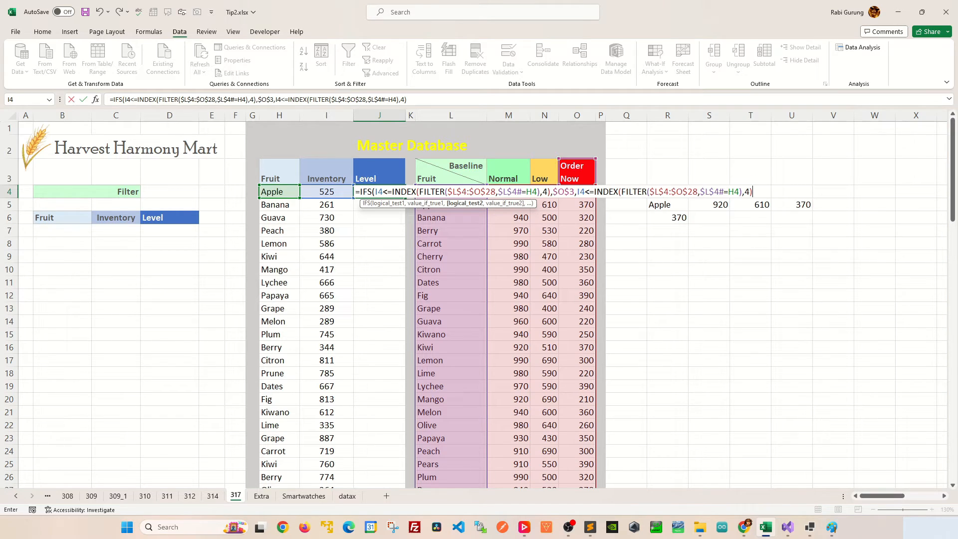
pyautogui.press('F2')
pyautogui.press('Left')
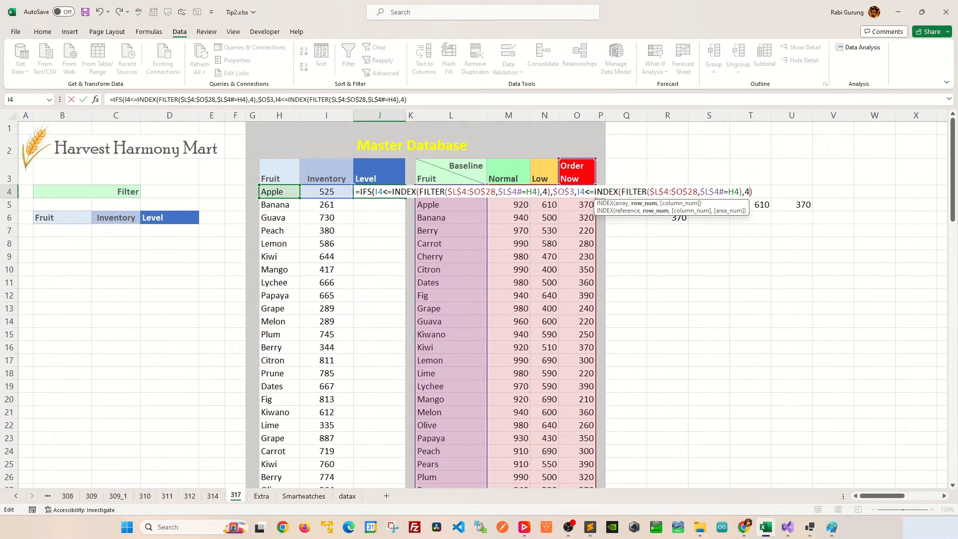
pyautogui.press('BackSpace')
pyautogui.write('3')
pyautogui.press('Right')
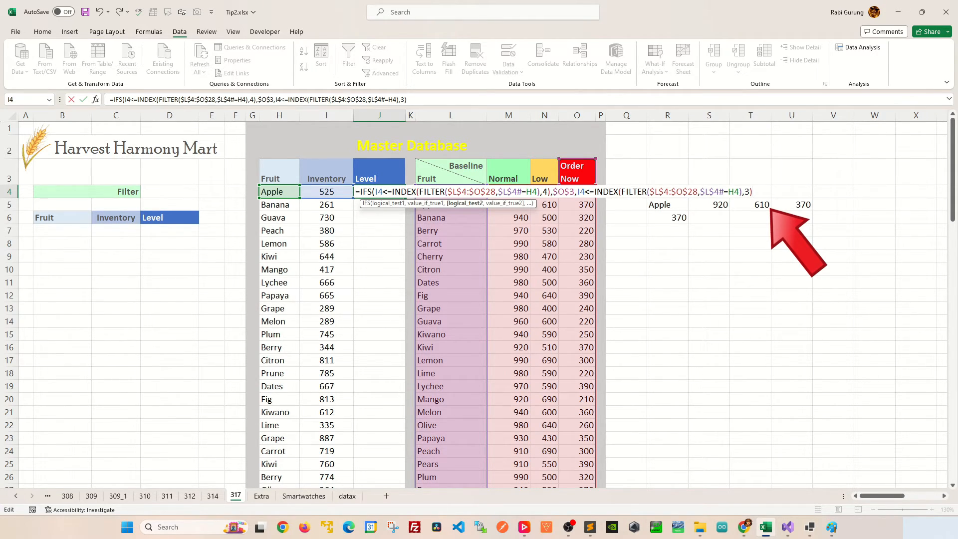
pyautogui.write(',')
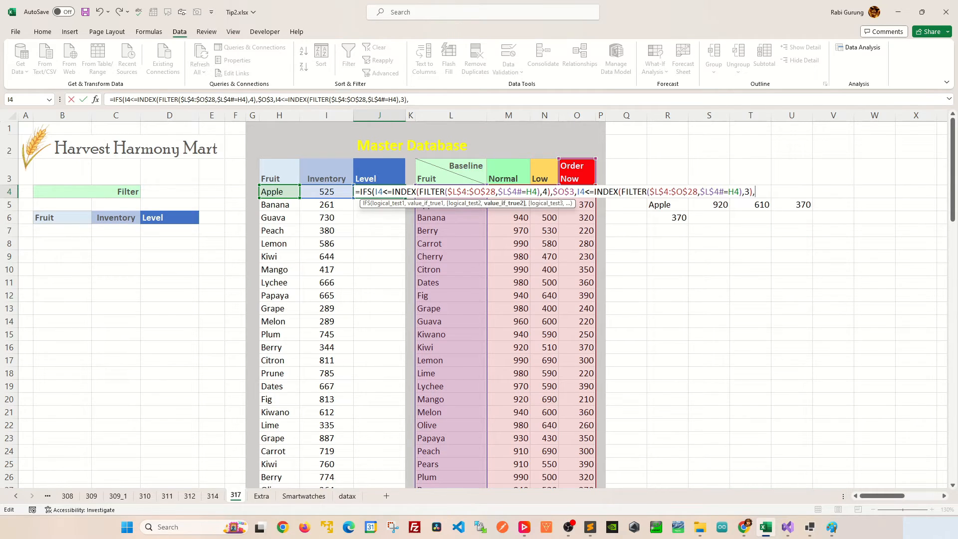
pyautogui.click(544, 172)
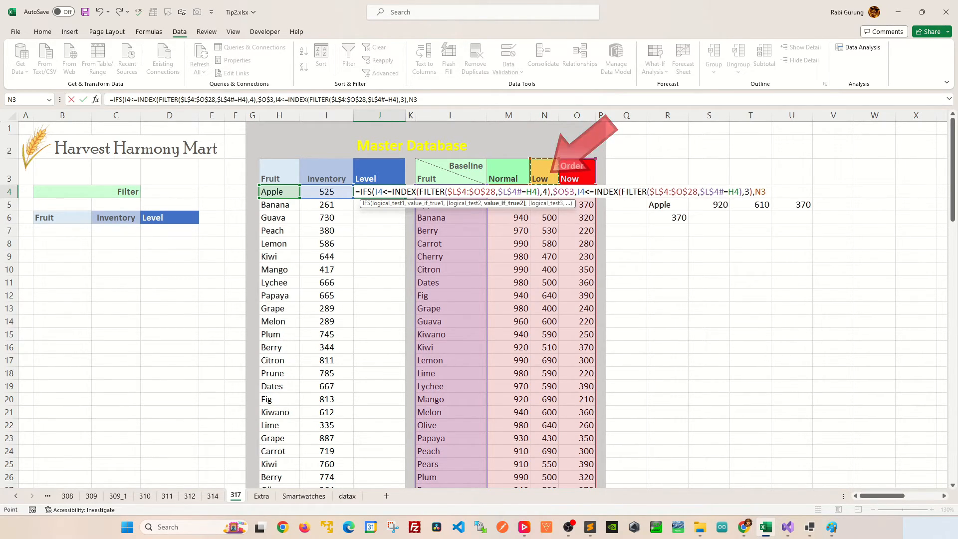
pyautogui.press('F4')
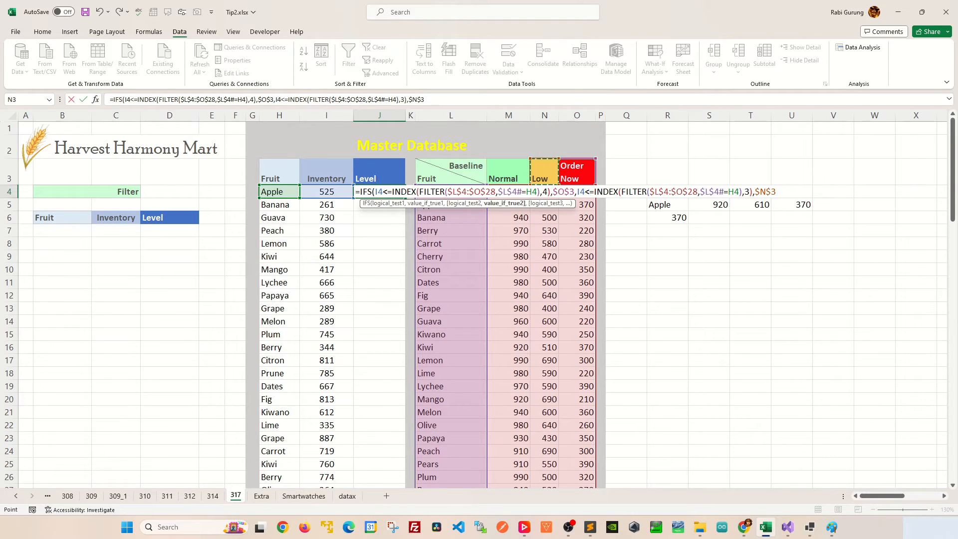
pyautogui.write(',')
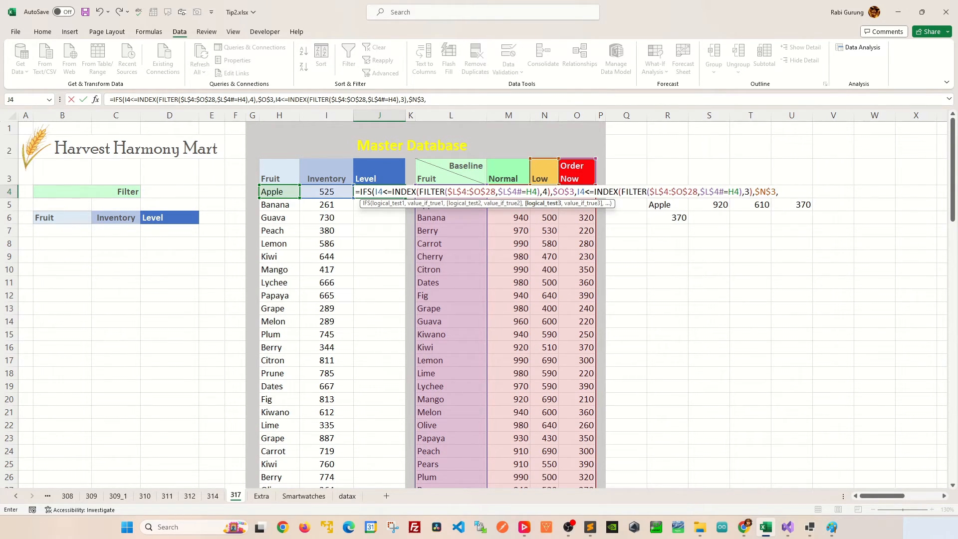
# Add a third IFS test: I4 <= the INDEX/FILTER lookup with column 2, returning $M$3, and confirm the formula
pyautogui.press('Left')
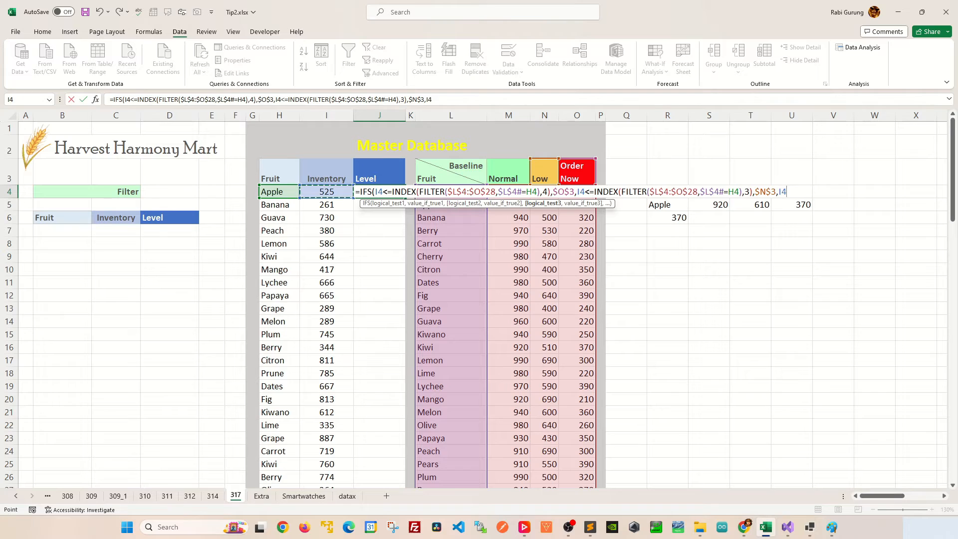
pyautogui.write('<=')
pyautogui.hotkey('ctrl', 'v')
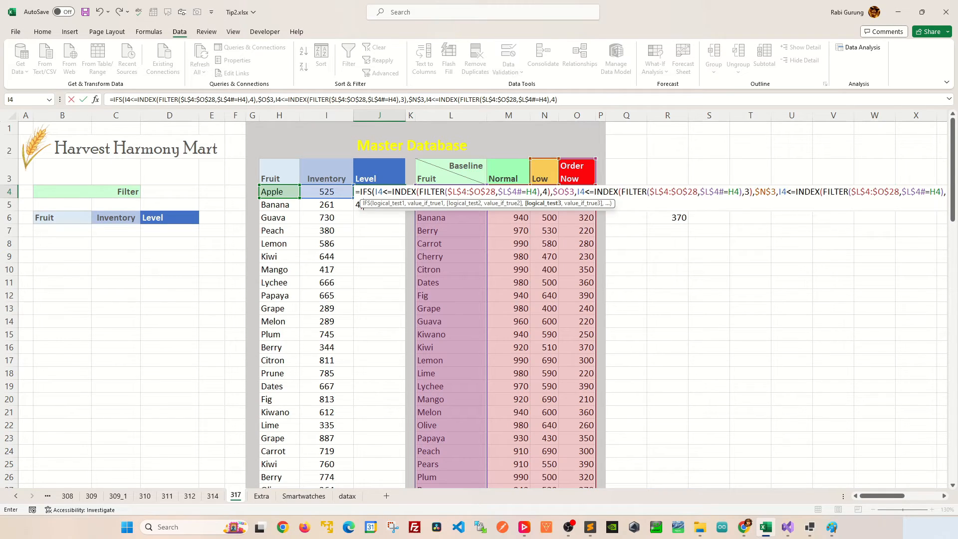
pyautogui.click(357, 205)
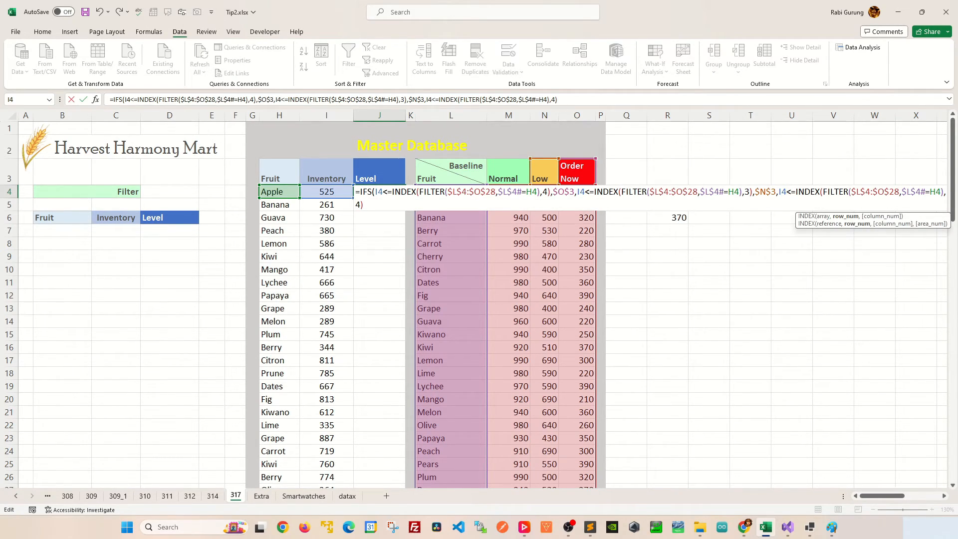
pyautogui.press('BackSpace')
pyautogui.write('2')
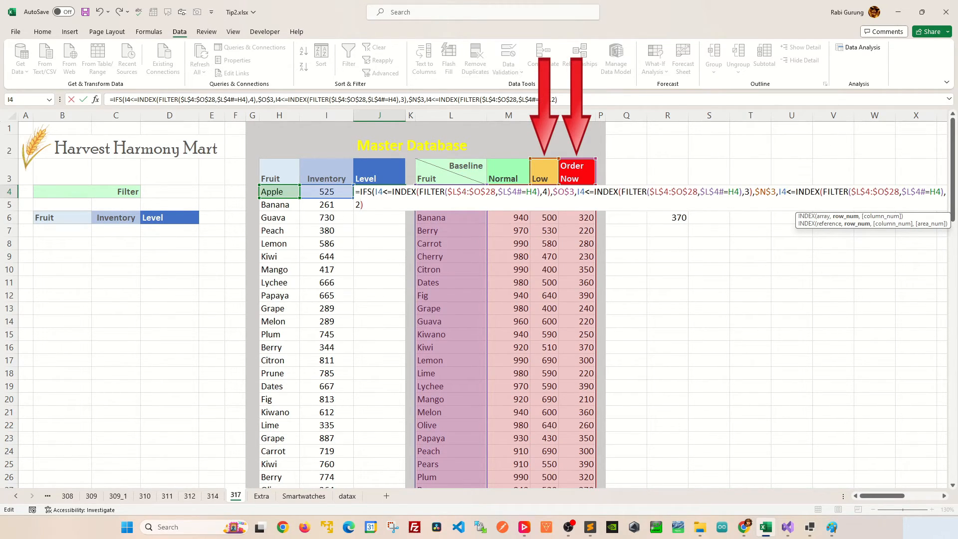
pyautogui.press('Right')
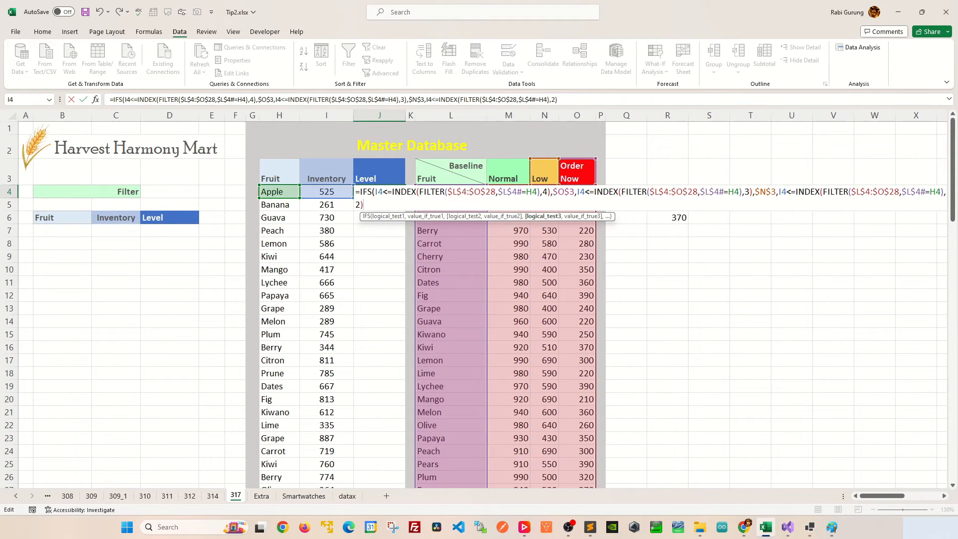
pyautogui.write(',')
pyautogui.click(508, 172)
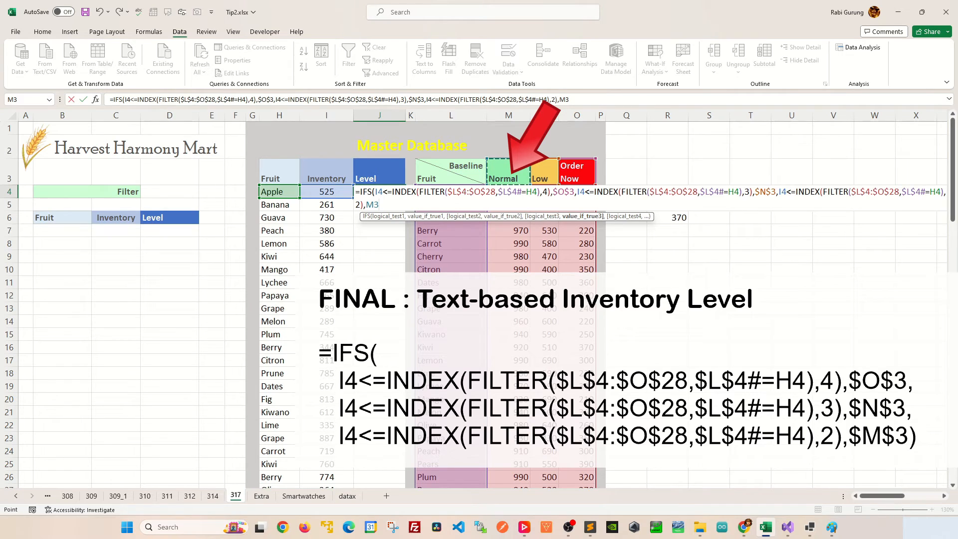
pyautogui.press('F4')
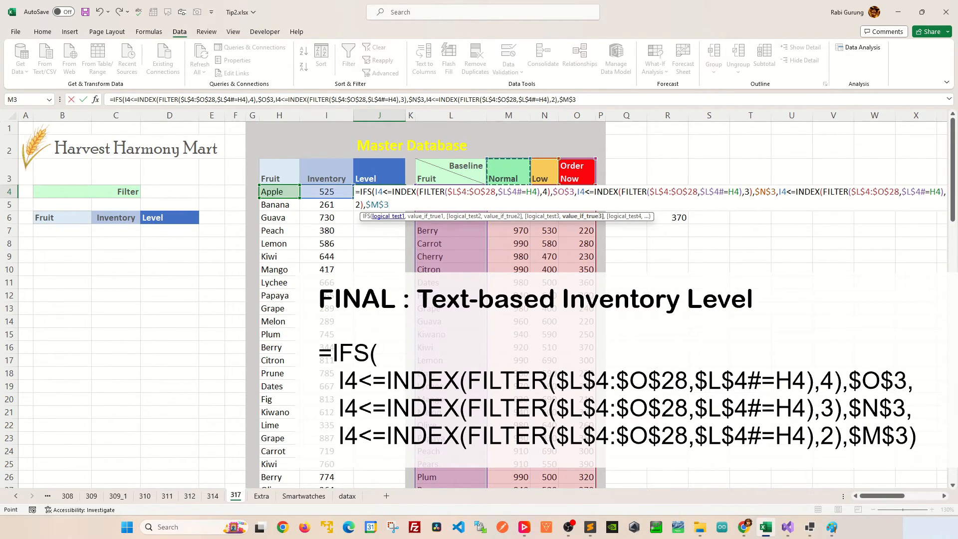
pyautogui.press('Return')
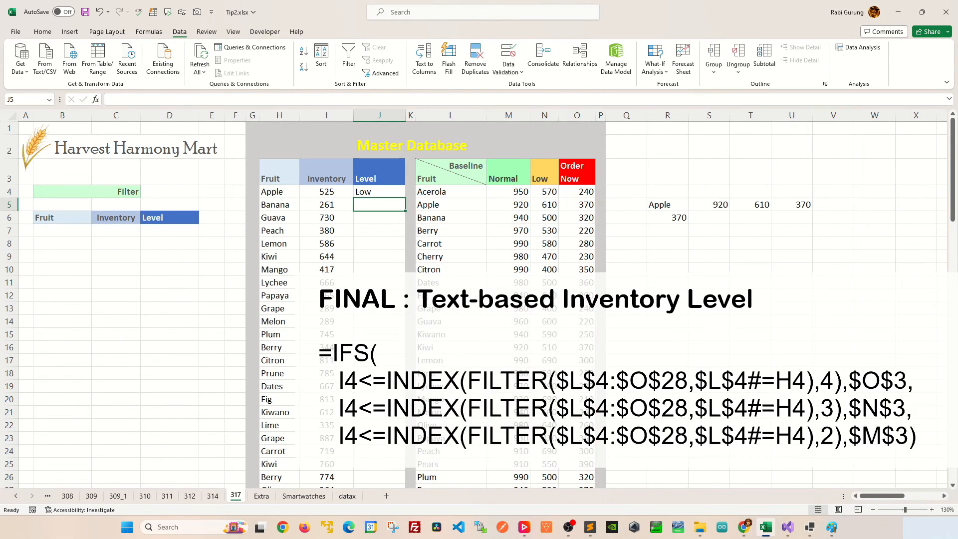
# Change Apple's inventory in I4 to 900
pyautogui.click(379, 191)
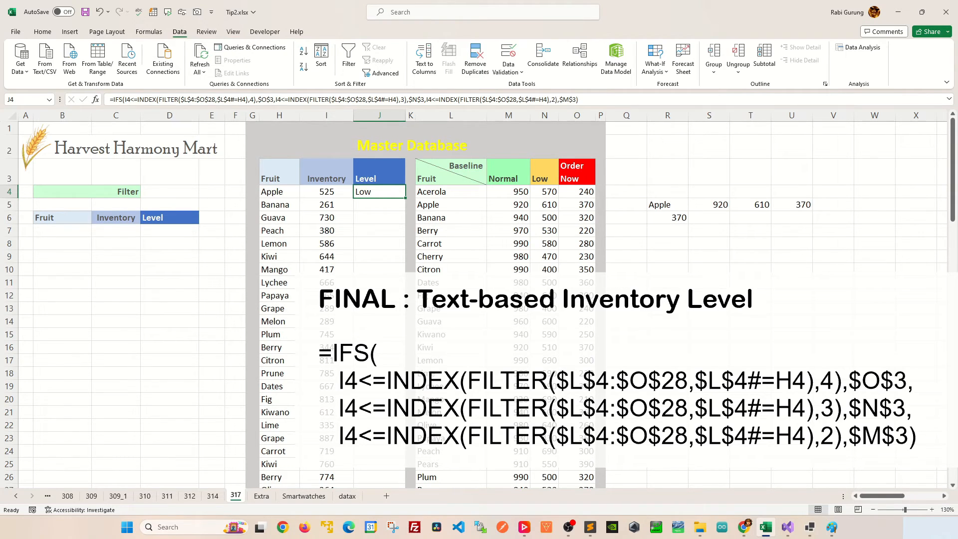
pyautogui.click(326, 192)
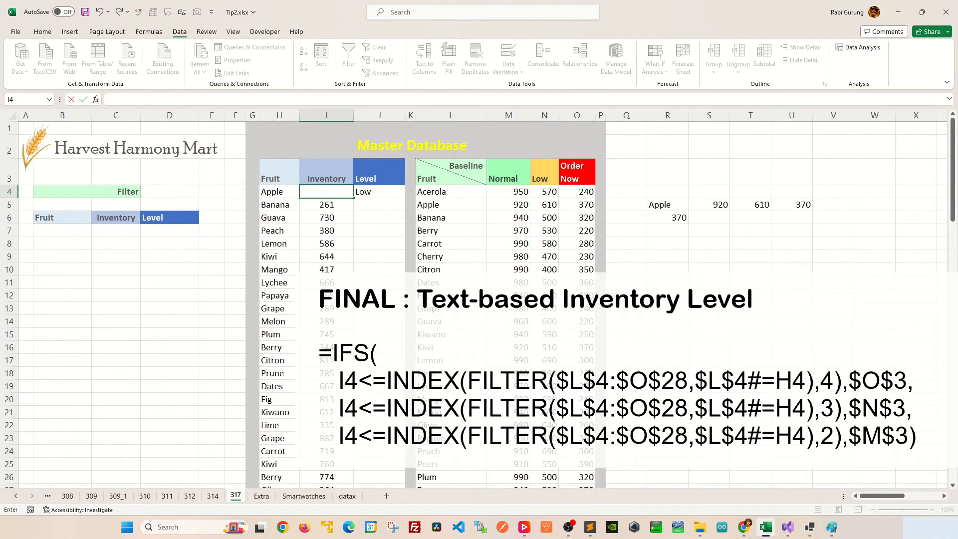
pyautogui.write('900')
pyautogui.press('Return')
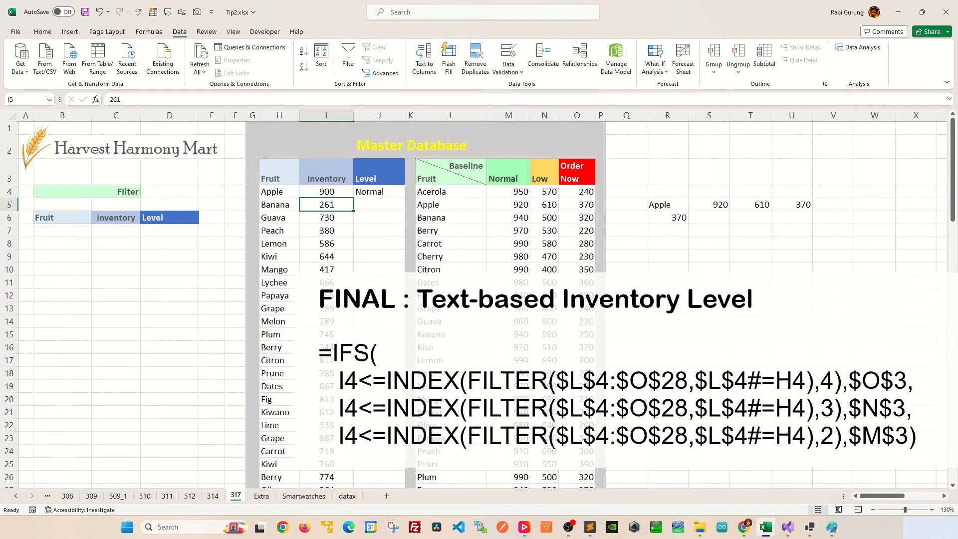
# Fill the J4 level formula down the whole Level column and inspect the formulas in several rows
pyautogui.click(379, 191)
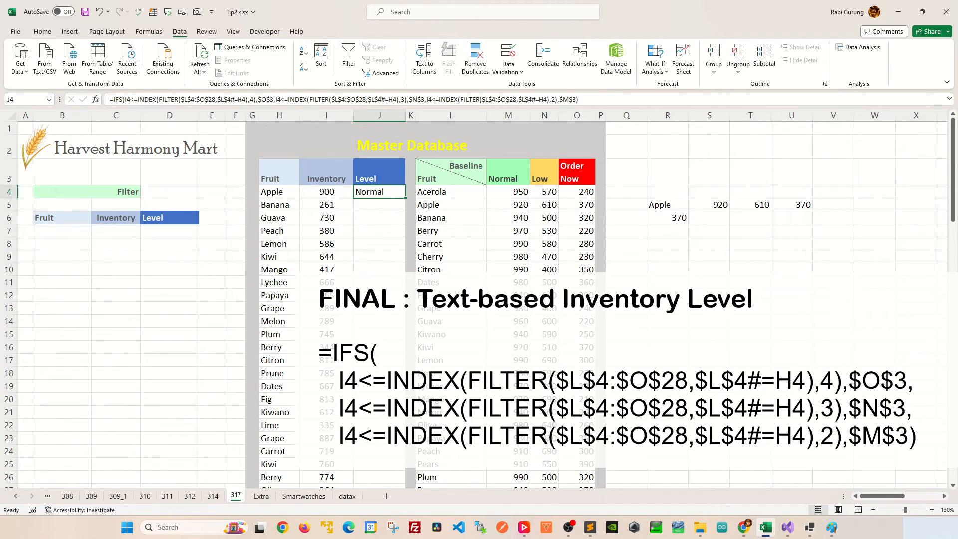
pyautogui.doubleClick(405, 198)
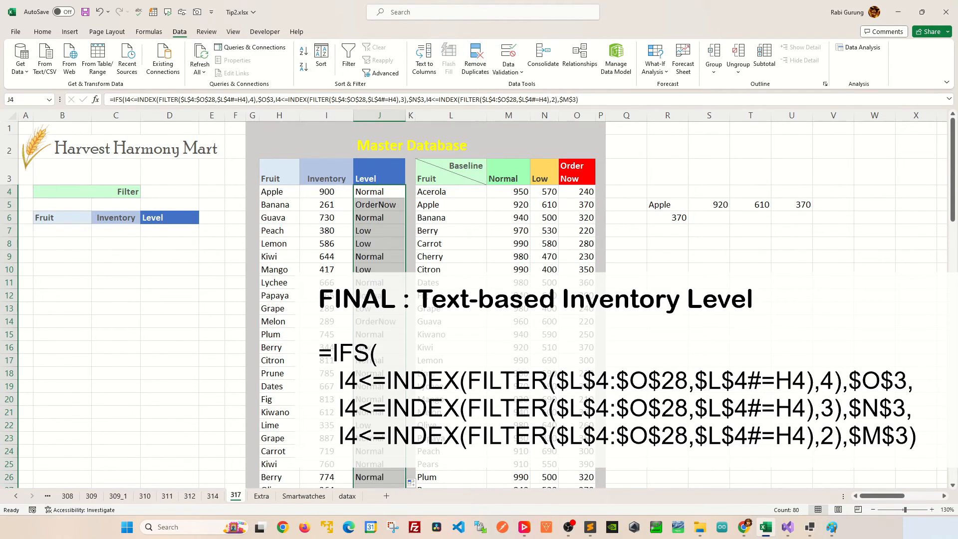
pyautogui.click(379, 282)
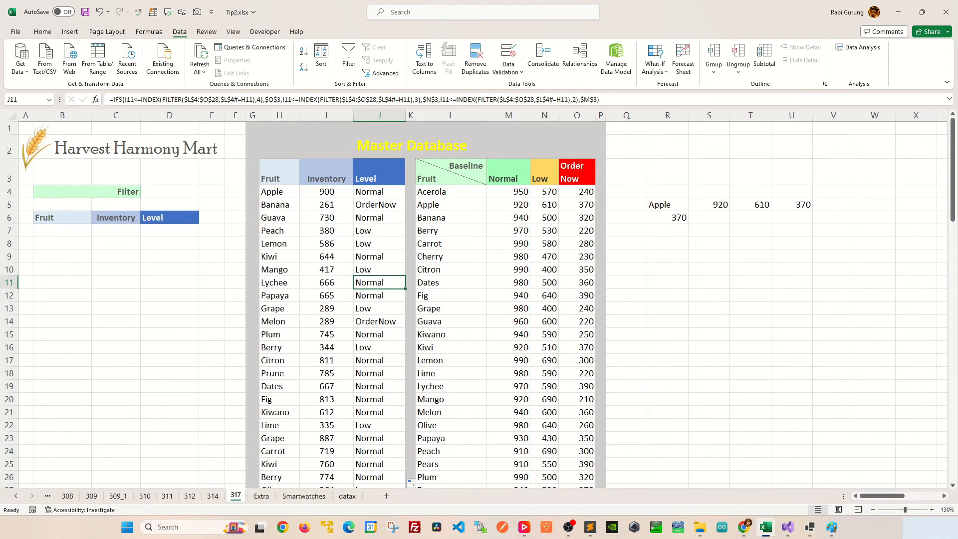
pyautogui.click(379, 204)
pyautogui.click(379, 231)
pyautogui.click(379, 256)
pyautogui.click(379, 296)
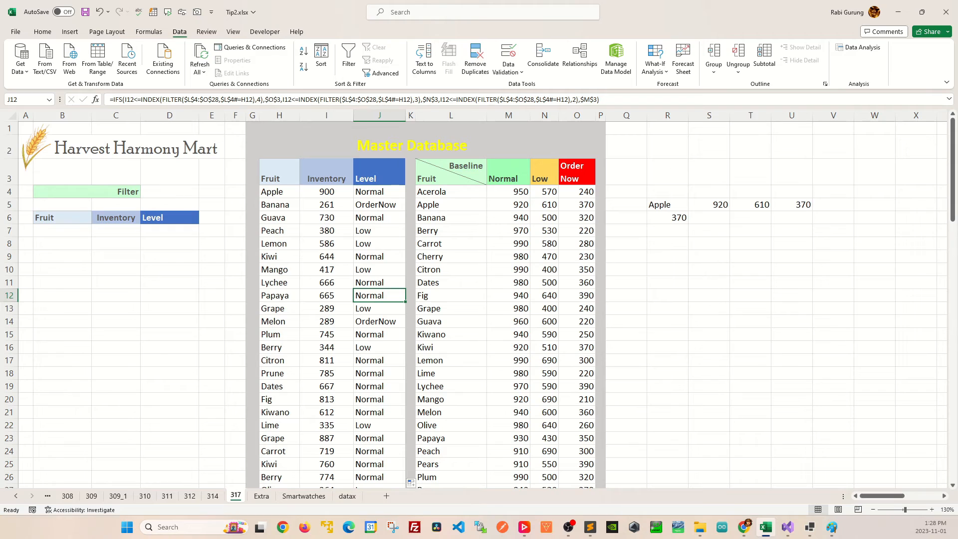
pyautogui.click(279, 230)
pyautogui.click(379, 218)
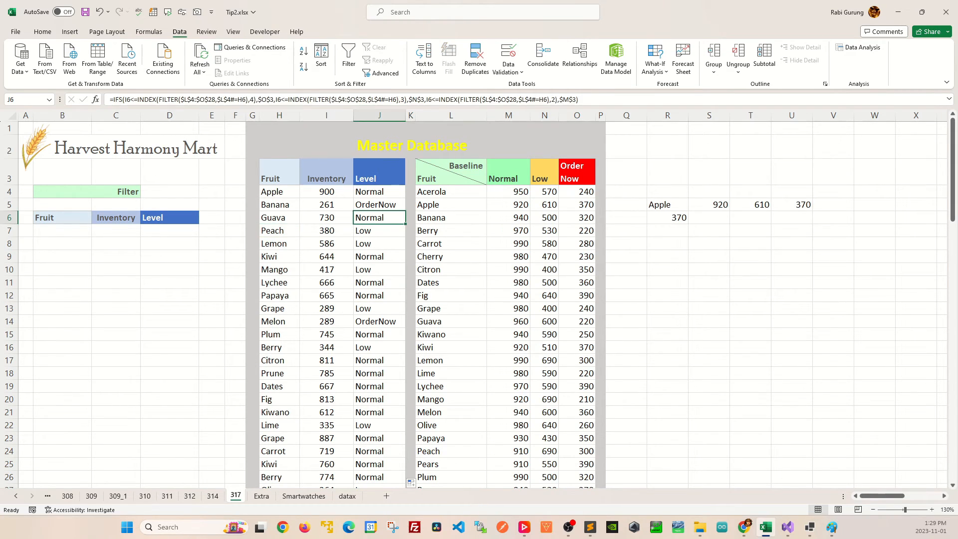
# Add a List data validation to D4 with source =$M$3:$O$3
pyautogui.click(169, 191)
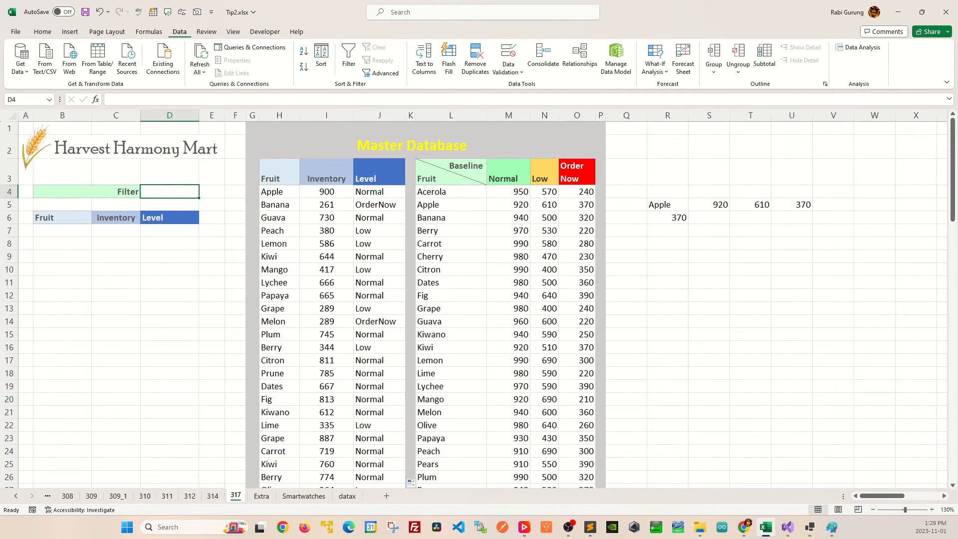
pyautogui.click(508, 70)
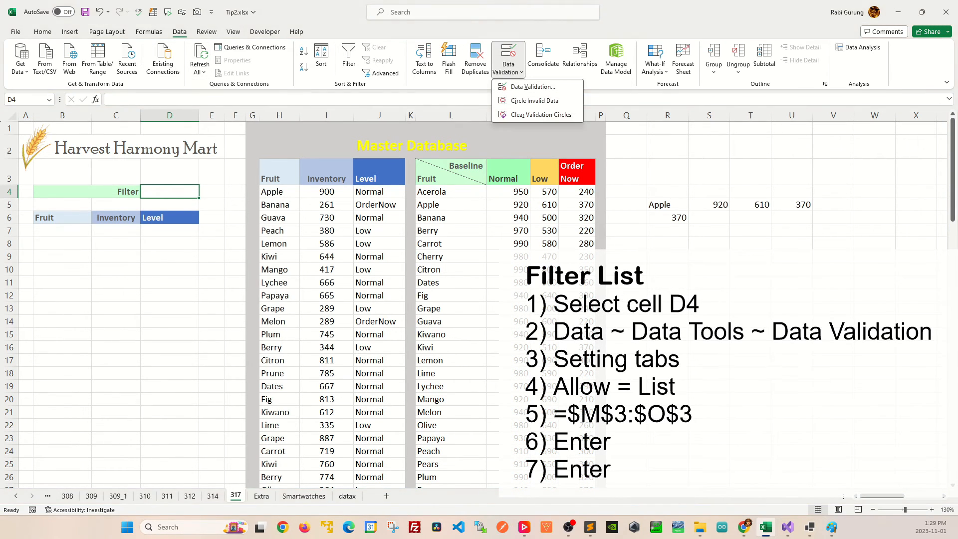
pyautogui.click(532, 87)
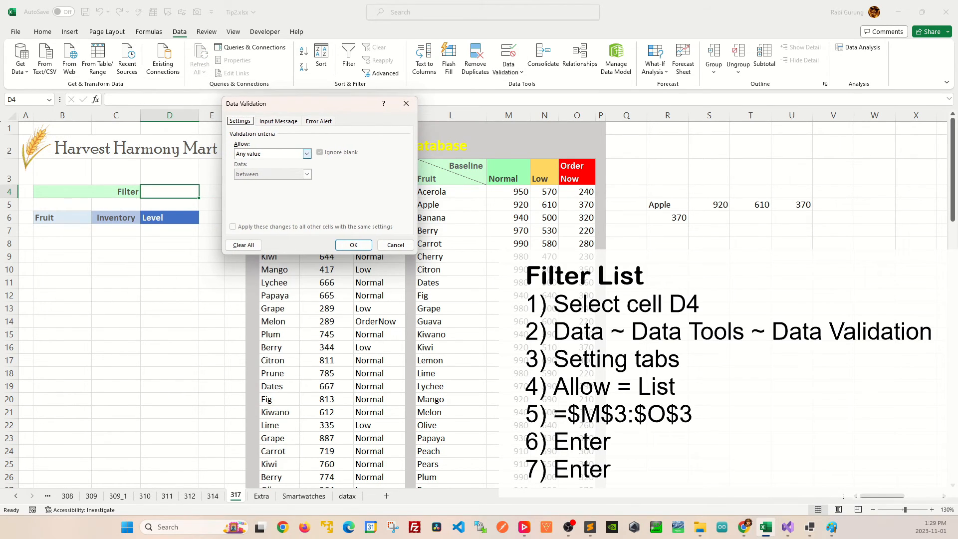
pyautogui.click(307, 153)
pyautogui.click(245, 183)
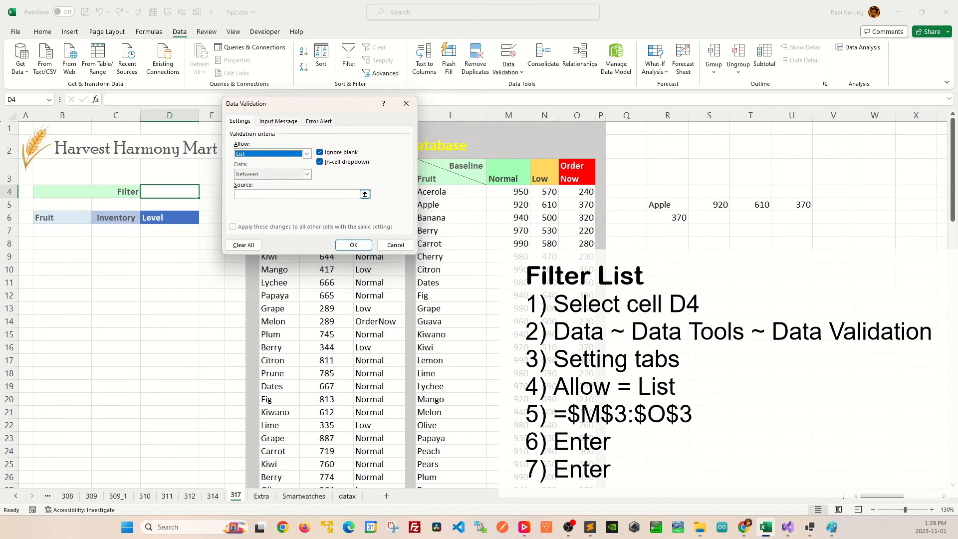
pyautogui.click(365, 195)
pyautogui.moveTo(510, 173); pyautogui.dragTo(576, 173)
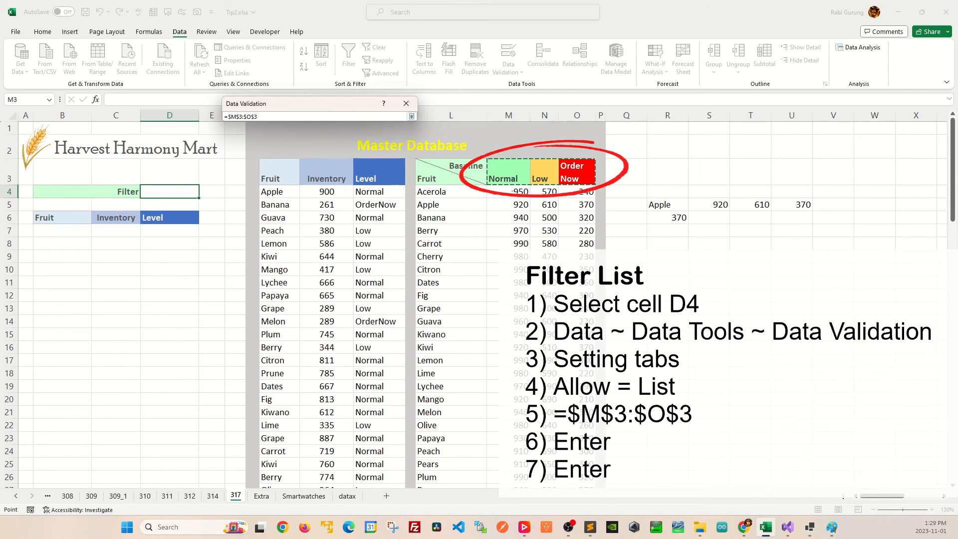
pyautogui.press('Return')
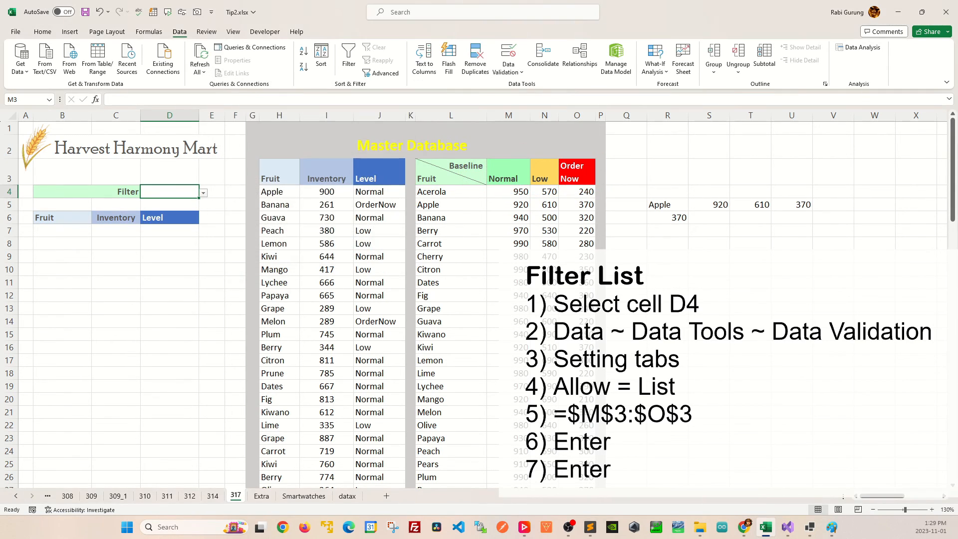
# Choose Low from D4's dropdown list
pyautogui.hotkey('alt', 'Down')
pyautogui.press('Down')
pyautogui.press('Down')
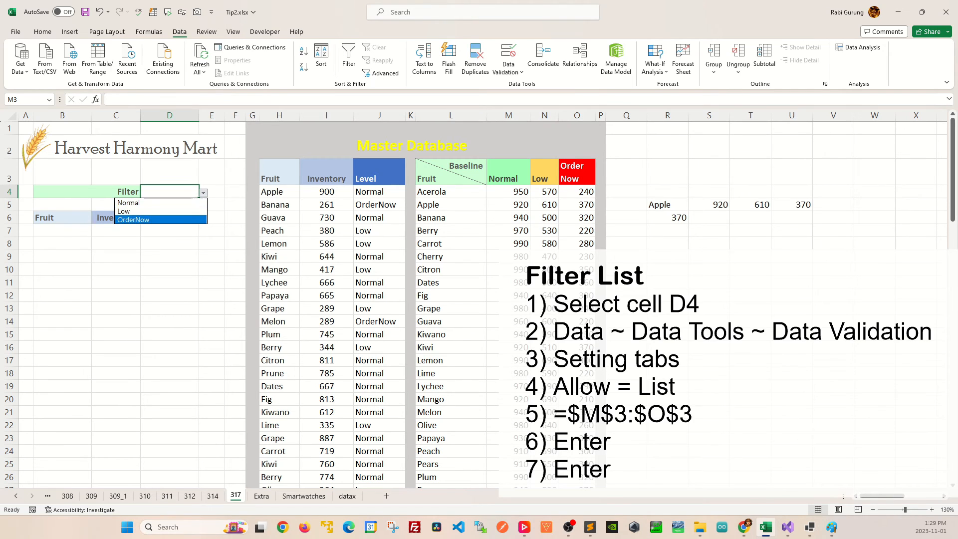
pyautogui.press('Up')
pyautogui.press('Up')
pyautogui.press('Down')
pyautogui.press('Return')
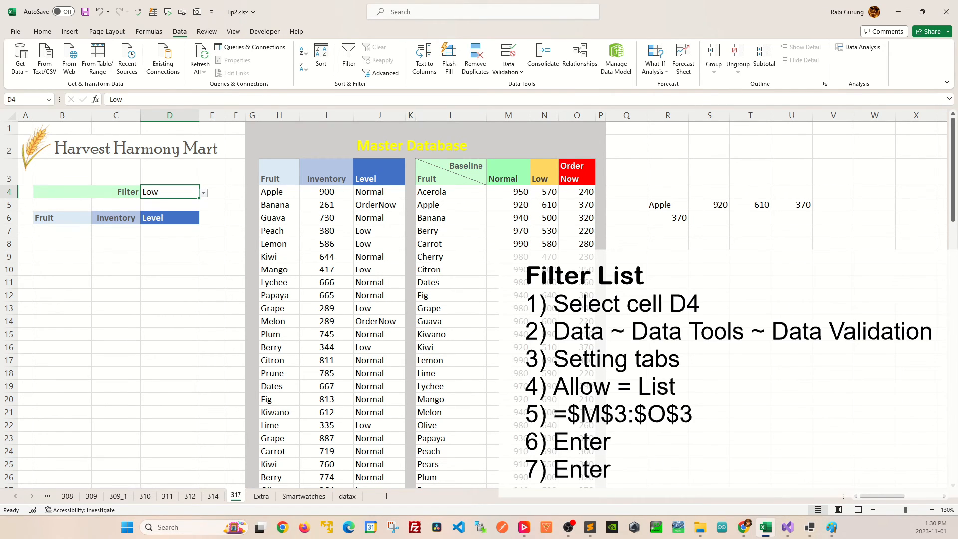
# Enter the formula =FILTER(H4:J83,J4:J83=D4) in B7 to list the fruits matching the level chosen in D4
pyautogui.click(63, 231)
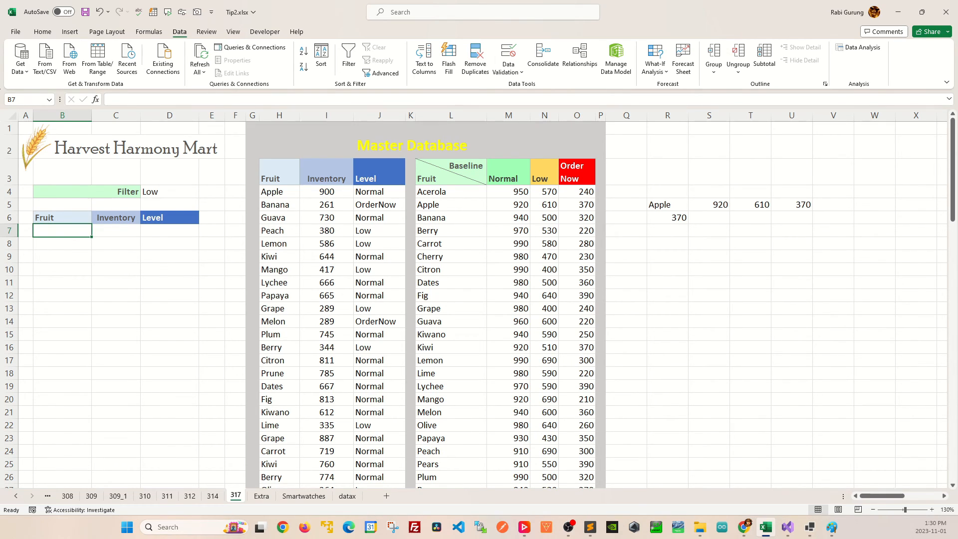
pyautogui.write('=FILTER')
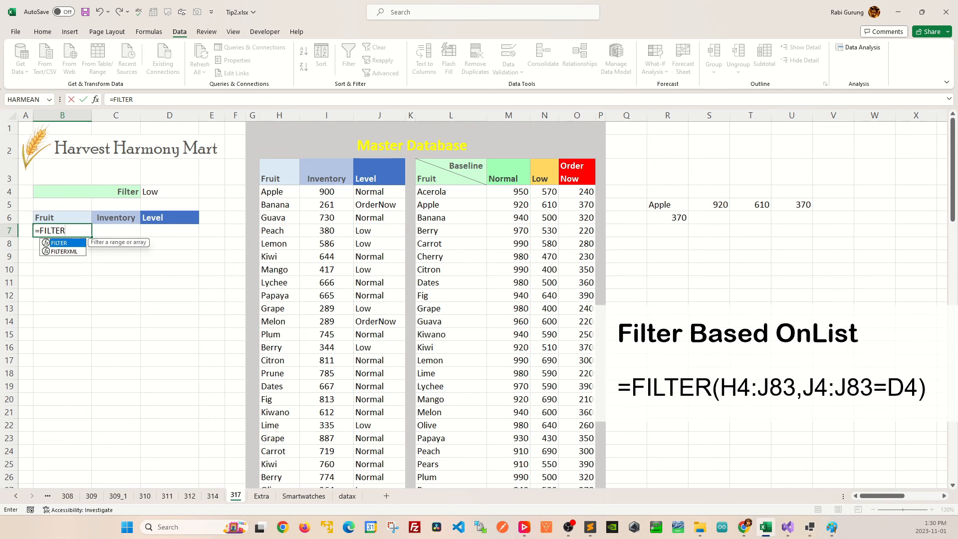
pyautogui.write('(')
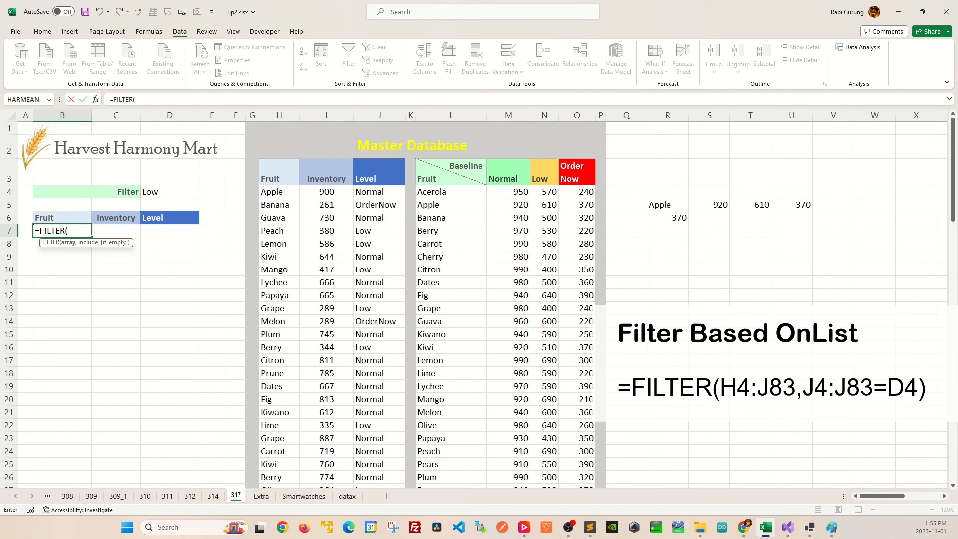
pyautogui.moveTo(273, 192); pyautogui.dragTo(380, 479)
pyautogui.write(',')
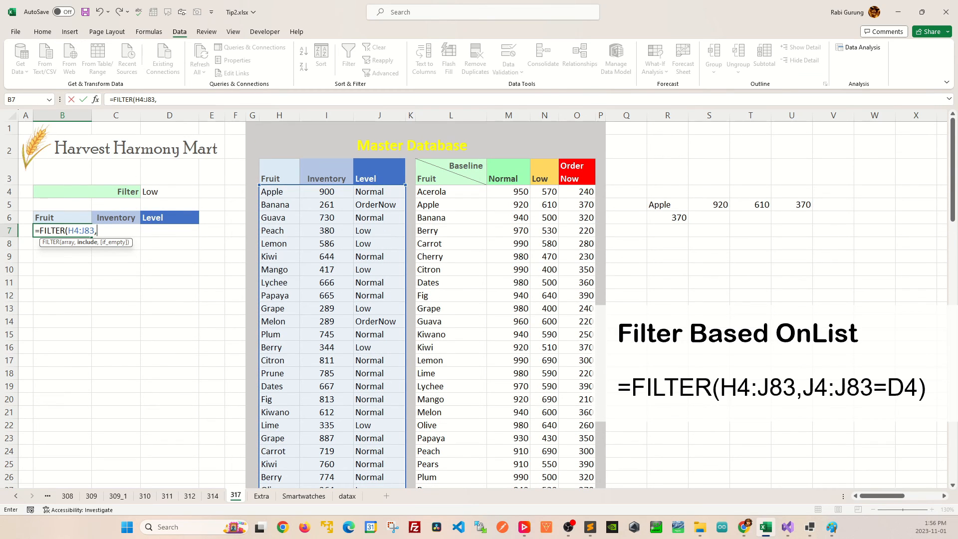
pyautogui.moveTo(369, 192); pyautogui.dragTo(402, 484)
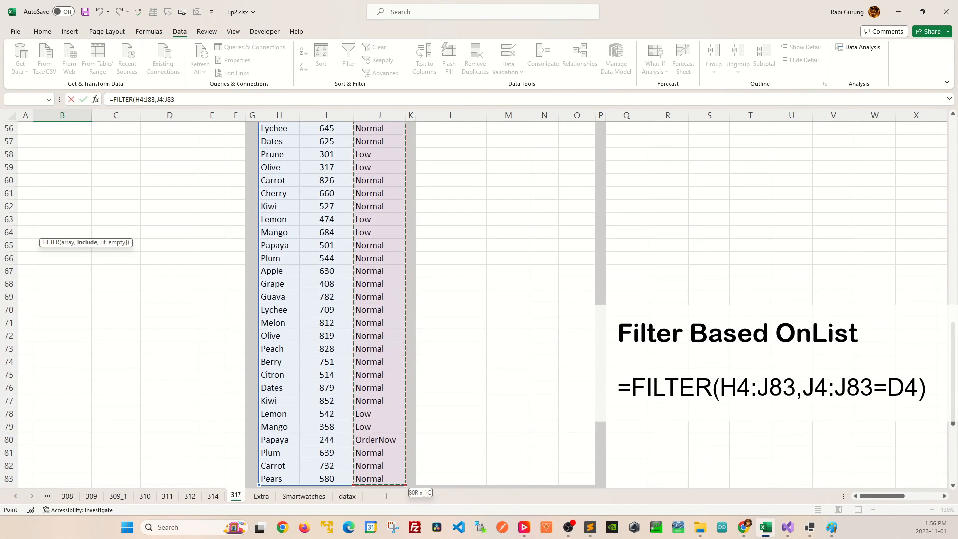
pyautogui.hotkey('ctrl', 'BackSpace')
pyautogui.write('=')
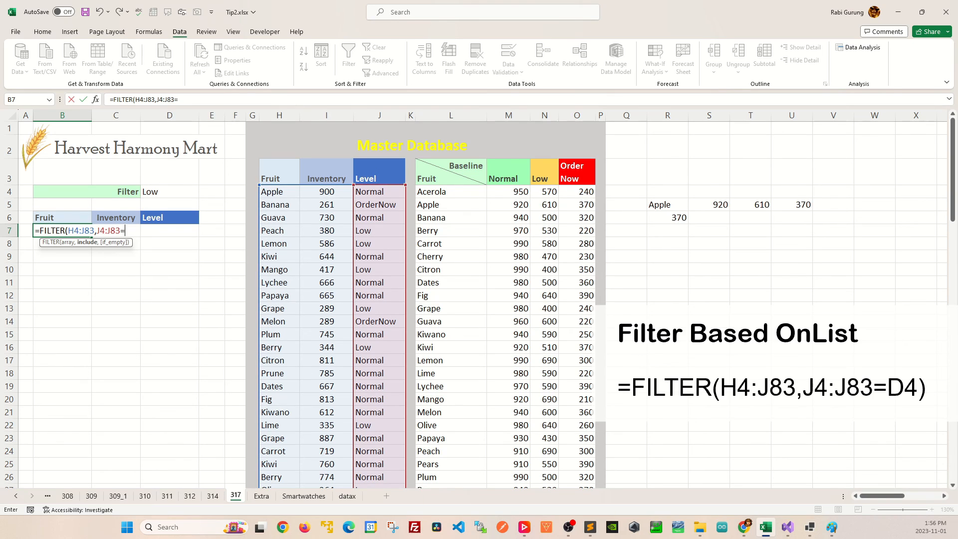
pyautogui.click(170, 191)
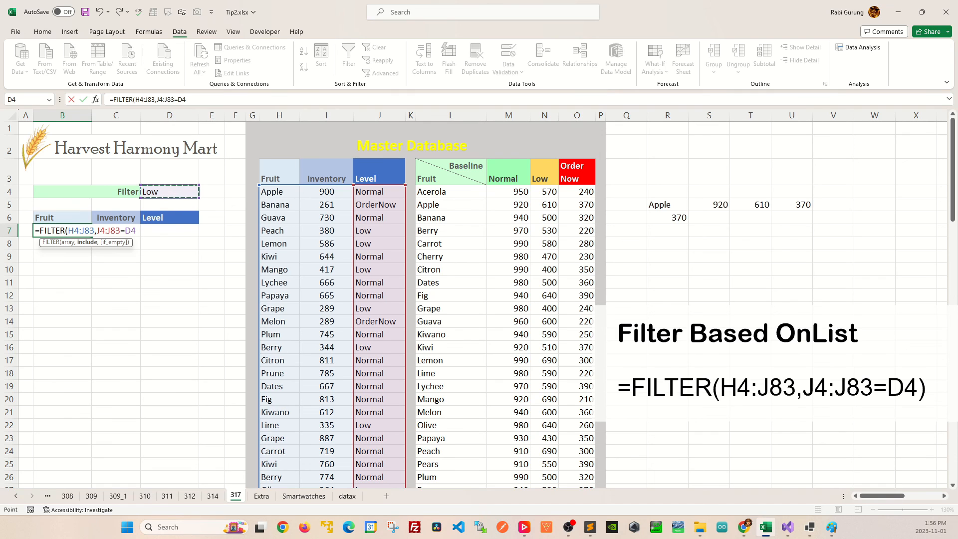
pyautogui.press('Return')
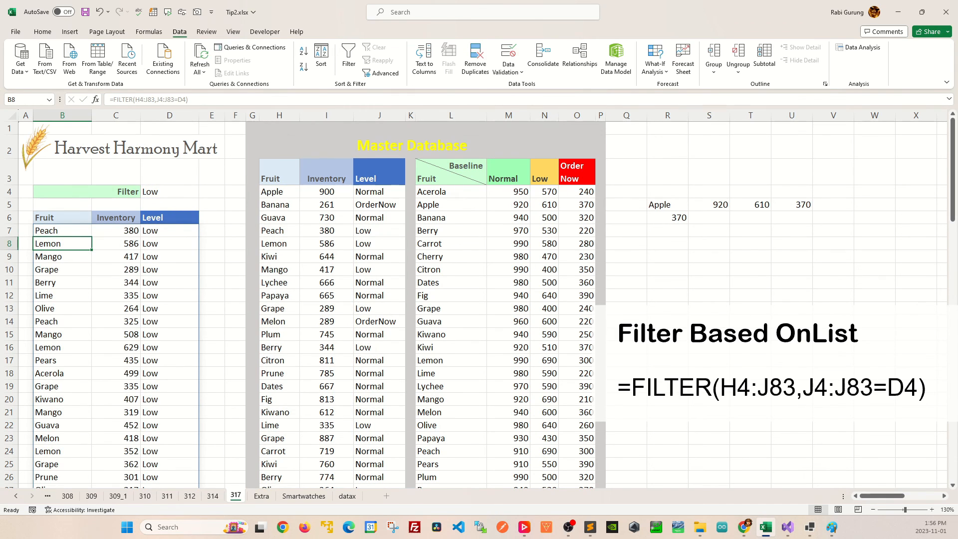
# Set D4's filter level to OrderNow from its dropdown list
pyautogui.scroll(-4, 479, 304)
pyautogui.scroll(4, 479, 304)
pyautogui.click(170, 192)
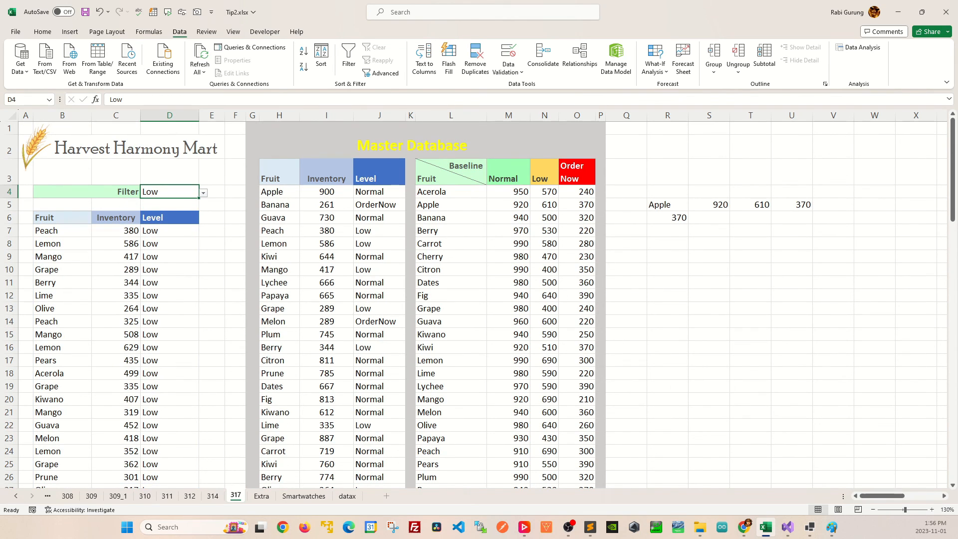
pyautogui.click(203, 193)
pyautogui.click(150, 220)
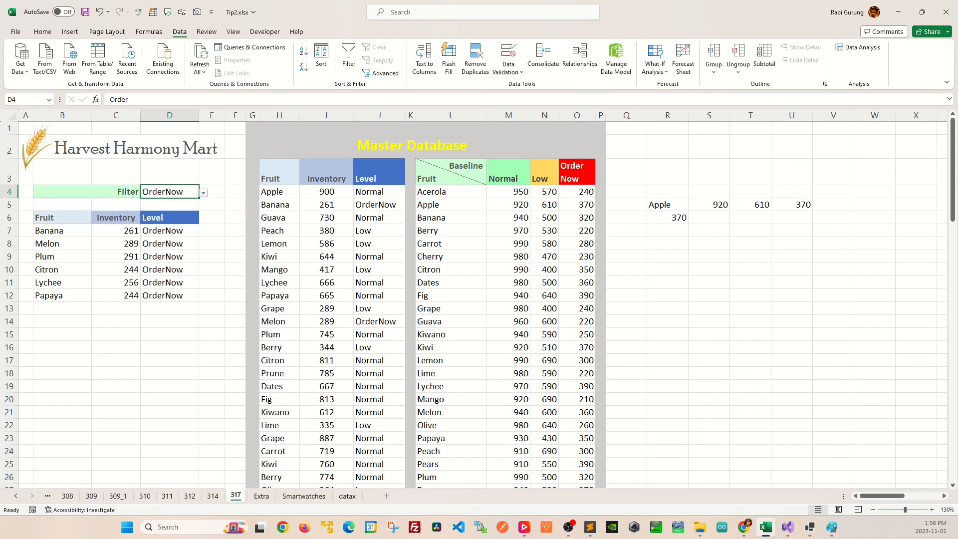
# Switch D4's filter level to Normal from its dropdown list
pyautogui.hotkey('alt', 'Down')
pyautogui.press('Up')
pyautogui.press('Up')
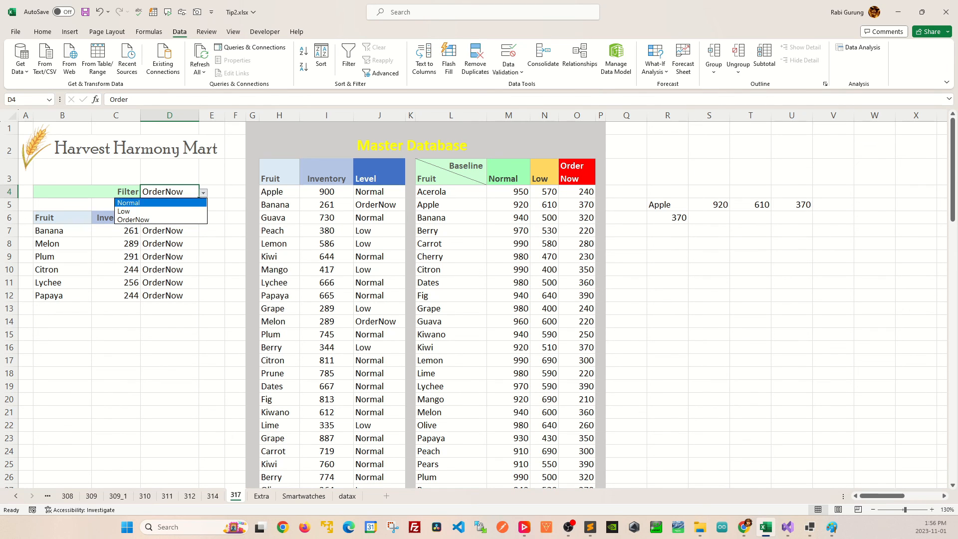
pyautogui.press('Return')
pyautogui.scroll(-2, 477, 305)
pyautogui.scroll(2, 478, 305)
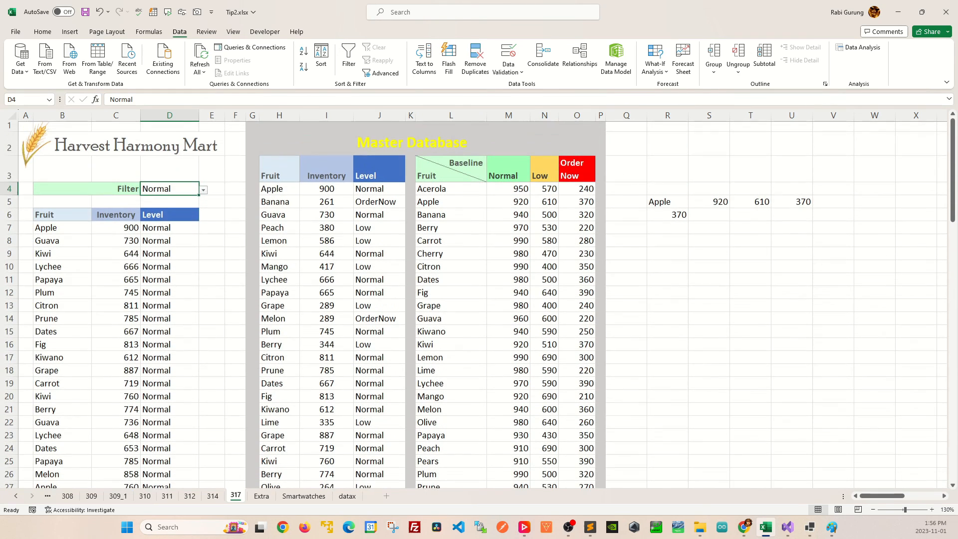
# Switch D4's filter level back to Low from its dropdown list
pyautogui.hotkey('alt', 'Down')
pyautogui.press('Down')
pyautogui.press('Return')
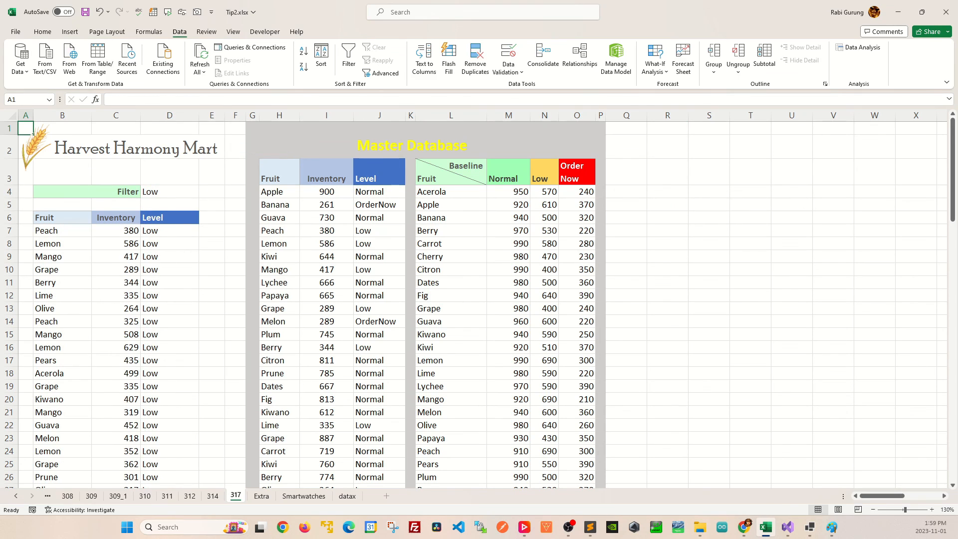